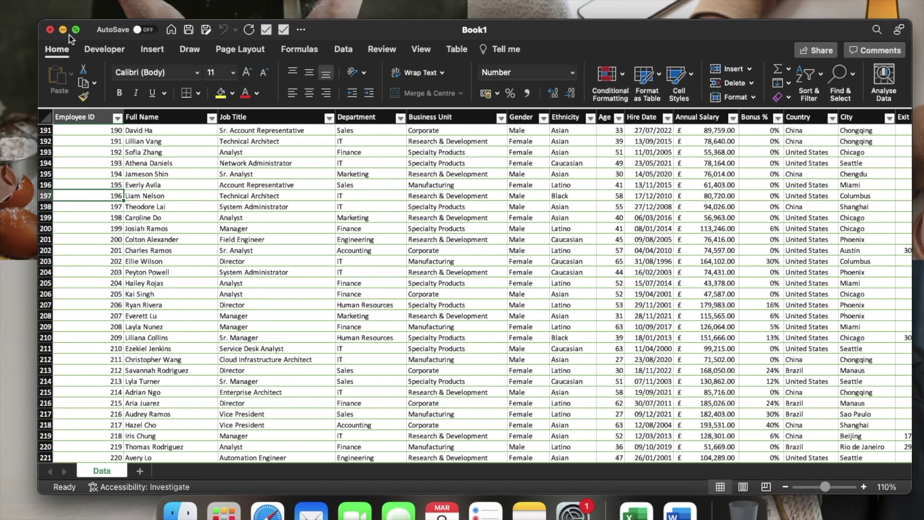
Expand the workbook to full screen and review the Department, Country and Gender columns of the employee table.
key(ctrl+super+f)
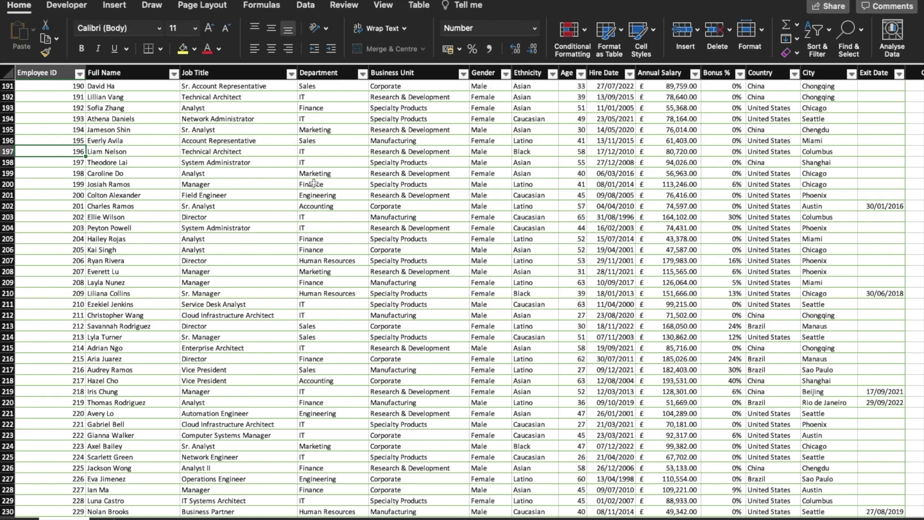
click(338, 88)
drag(338, 88, 342, 207)
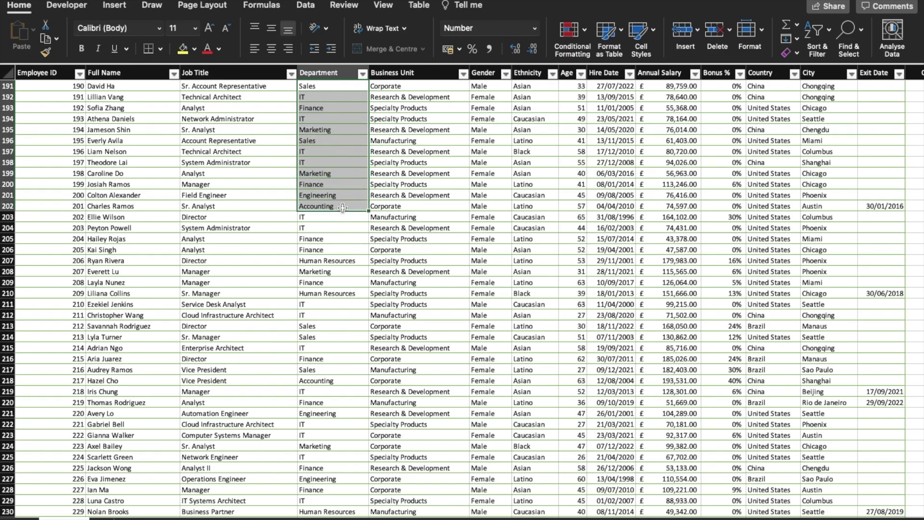
click(760, 87)
drag(761, 88, 763, 193)
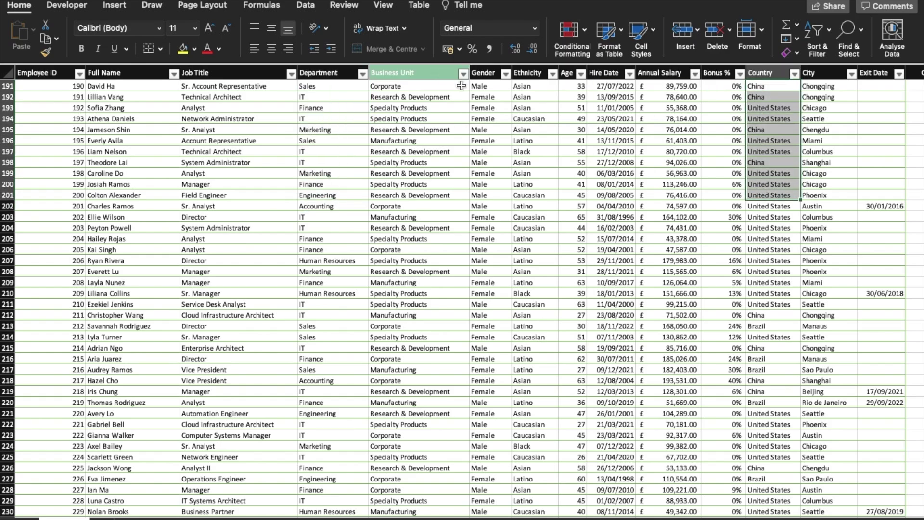
drag(486, 103, 487, 163)
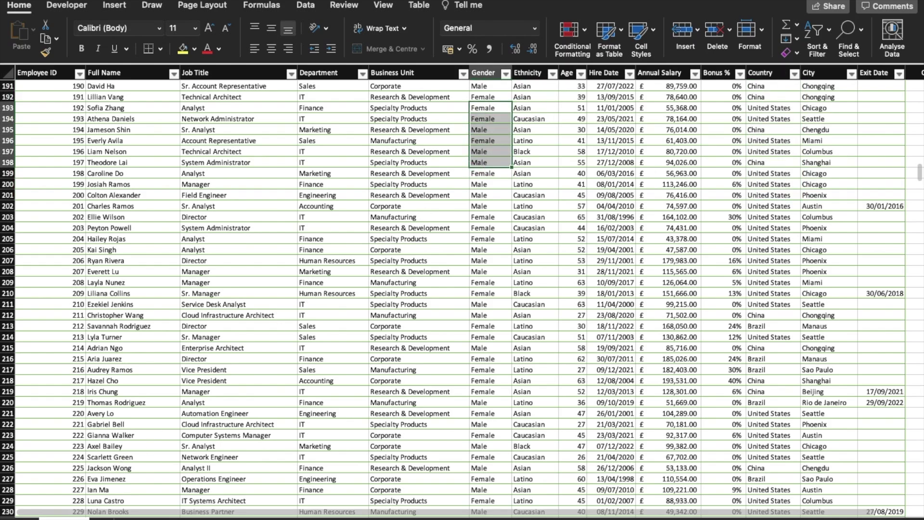
Add a new worksheet and enter "male" in A1 and "female" in A2.
click(115, 518)
text(male)
key(Return)
text(female)
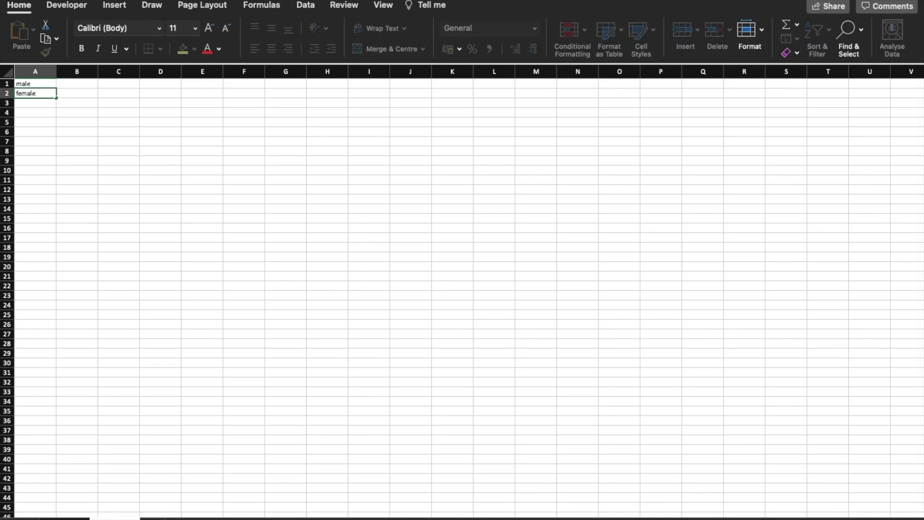
click(623, 334)
scroll(726, 417, up, 3)
click(375, 319)
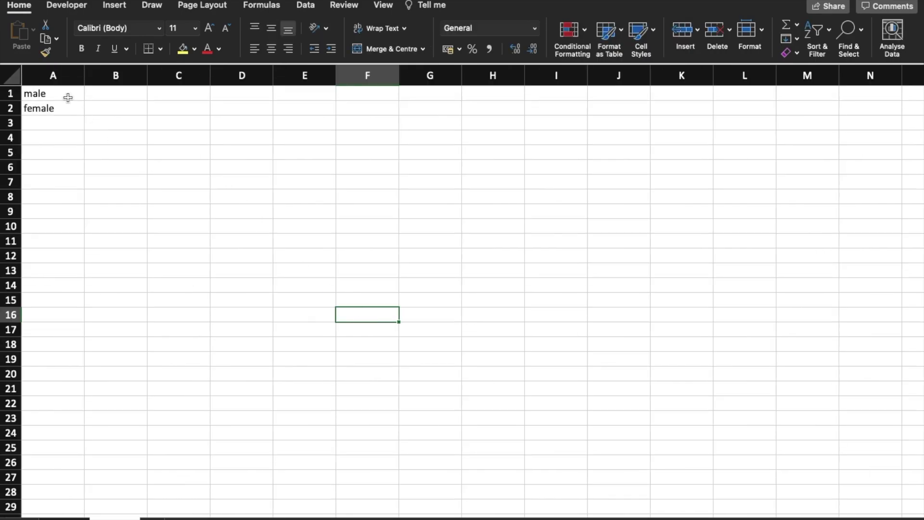
Begin a COUNTIF formula in B1 of the new sheet with the employee table's Gender column as its range.
click(113, 95)
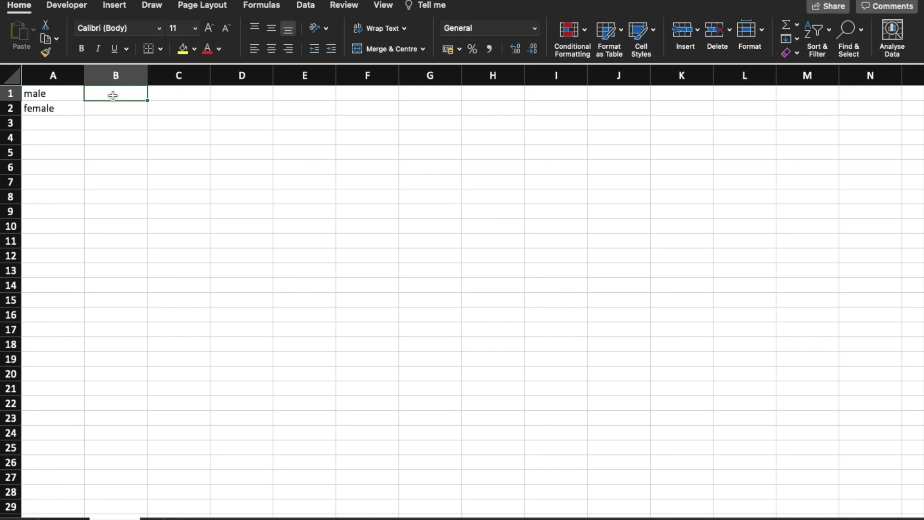
text(=count)
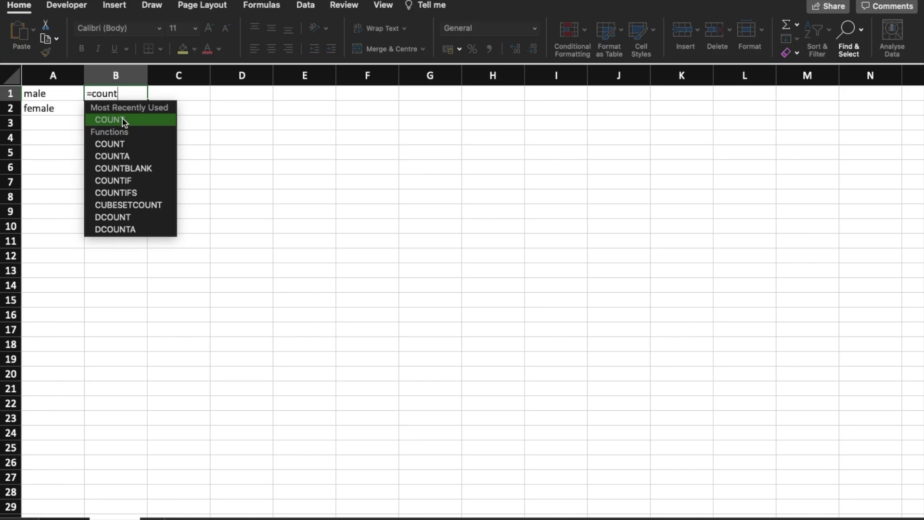
double_click(136, 182)
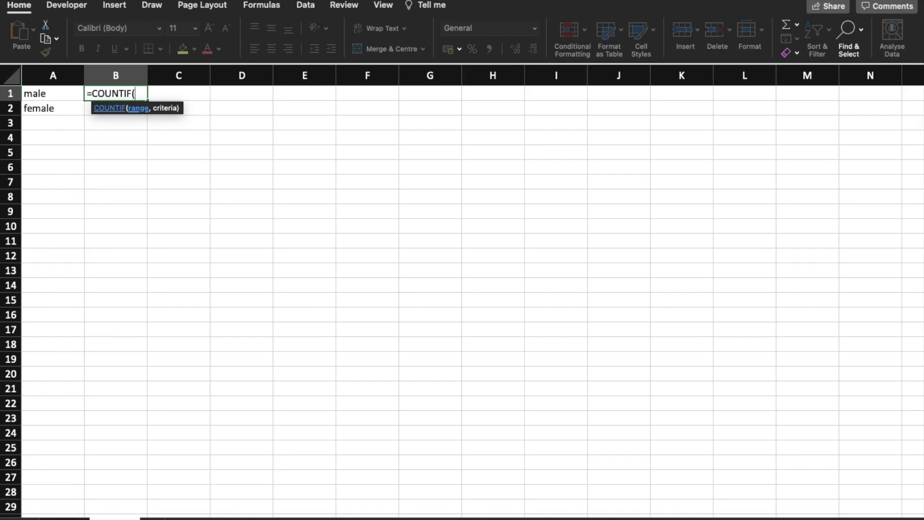
click(63, 518)
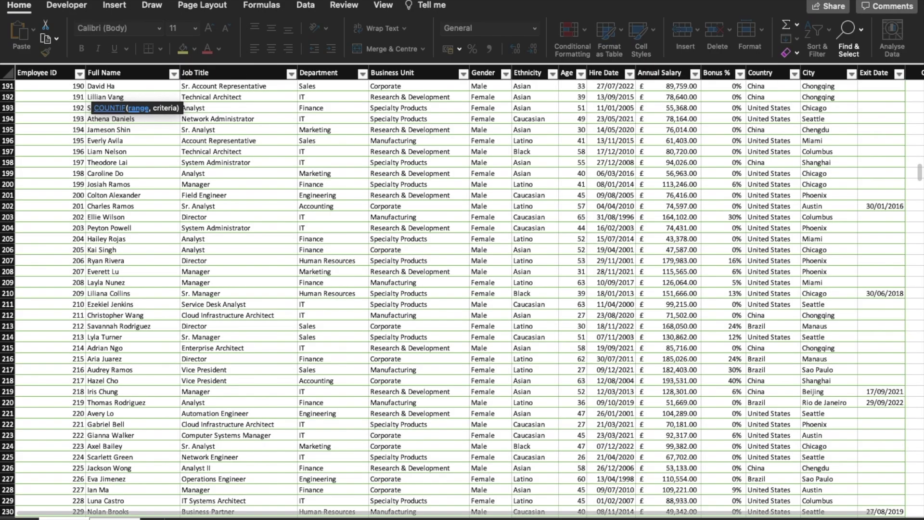
click(484, 69)
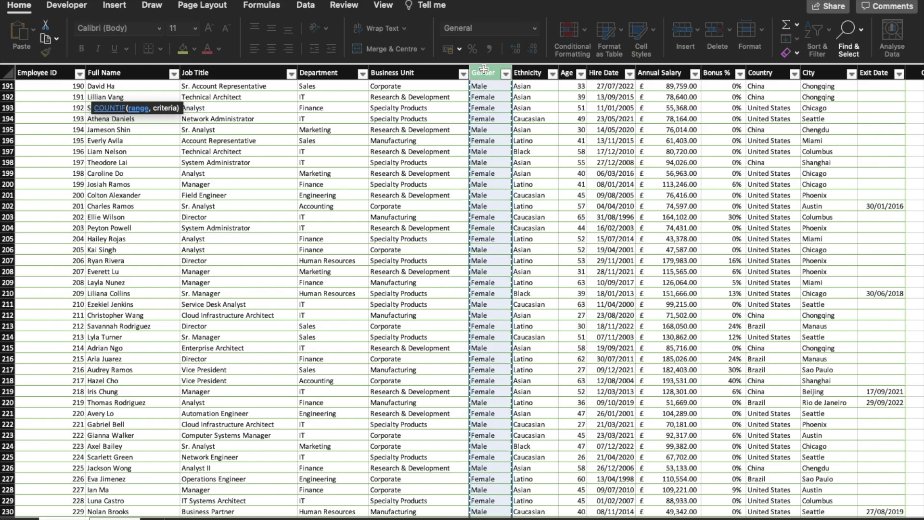
text(,)
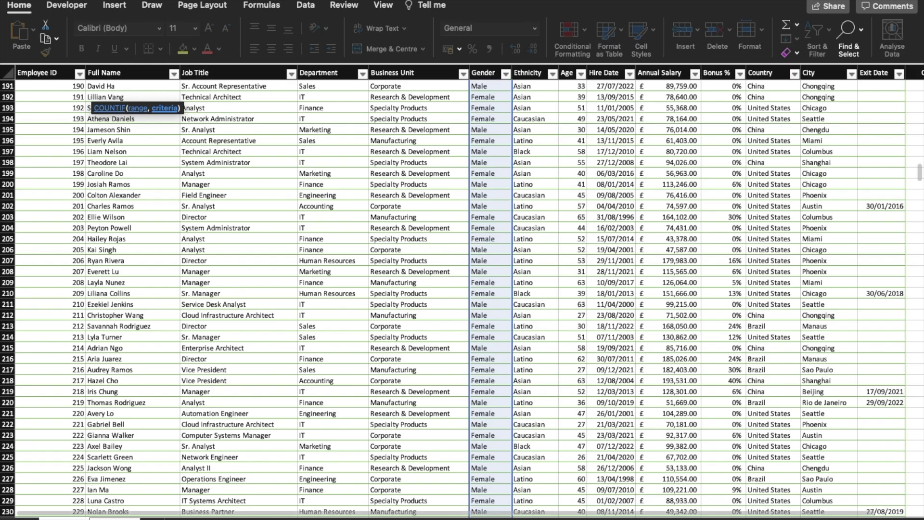
Try to complete the COUNTIF formula in B1 with the unquoted criterion =Sheet2!A1.
click(115, 518)
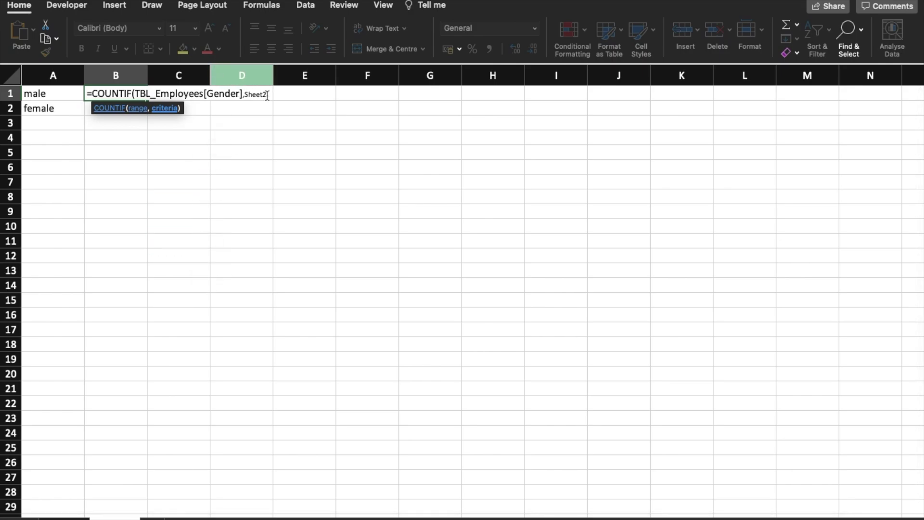
drag(271, 94, 244, 95)
key(BackSpace)
text(=)
click(52, 95)
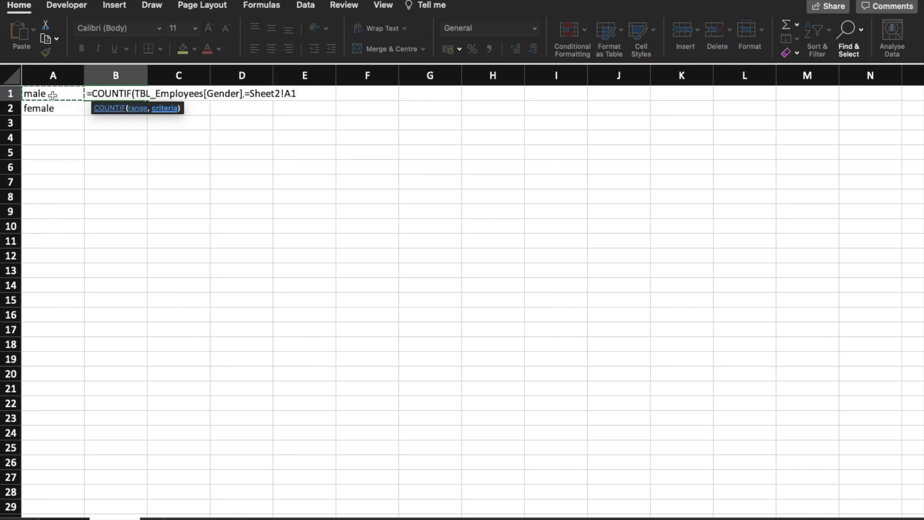
text())
key(Return)
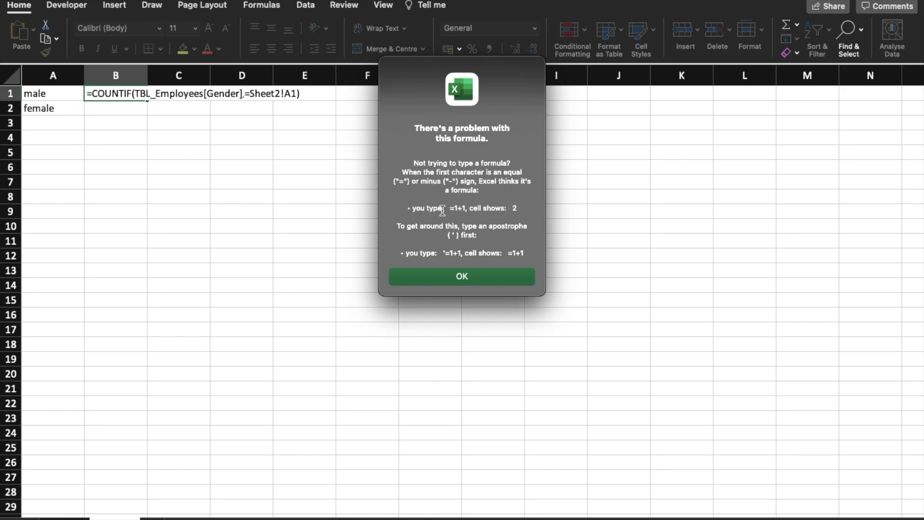
click(454, 278)
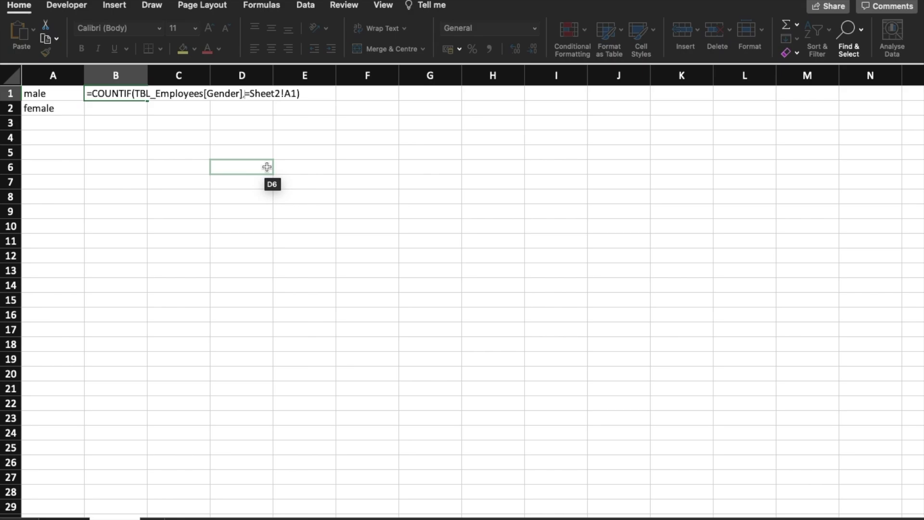
Correct the COUNTIF criterion in B1 to "="&Sheet2!A1 and fill the formula down to B2.
text("=")
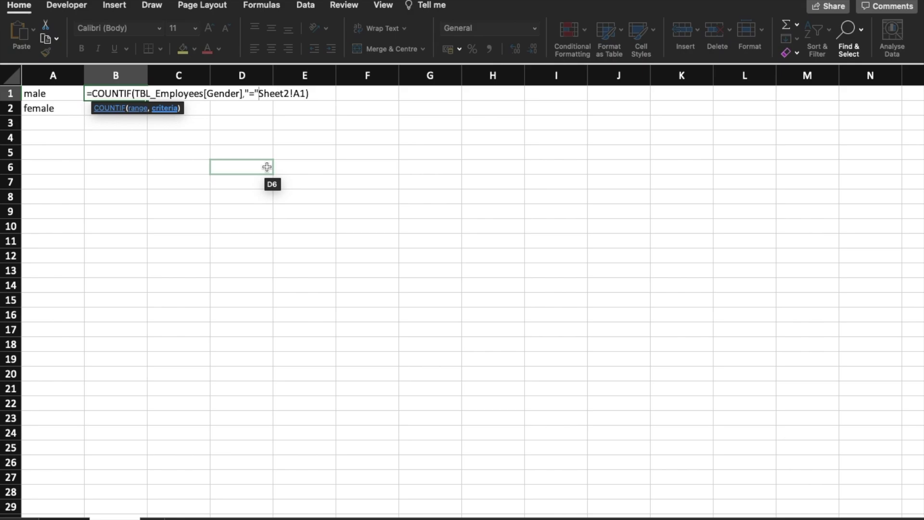
text(&)
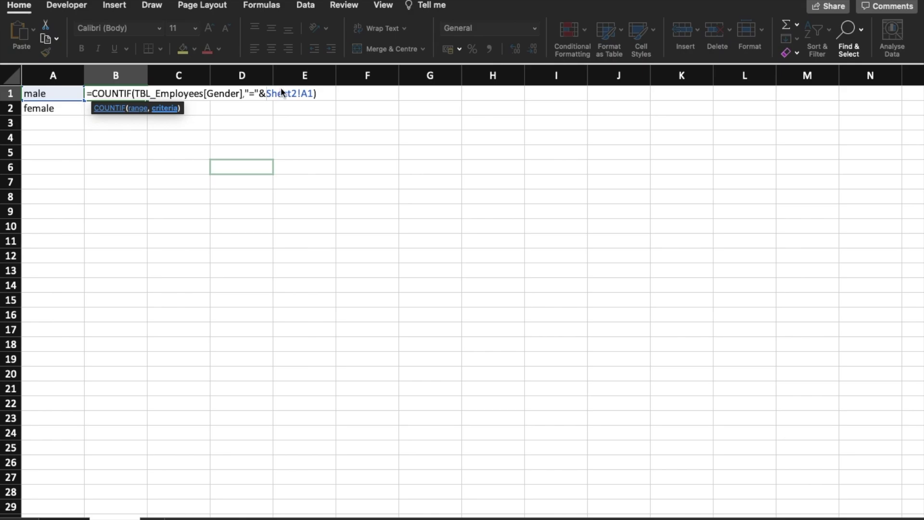
key(Return)
click(103, 95)
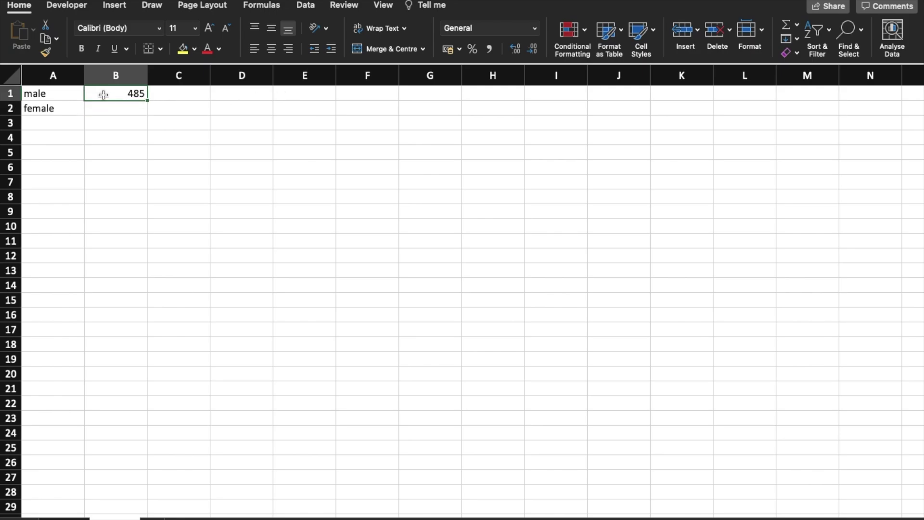
drag(147, 102, 148, 111)
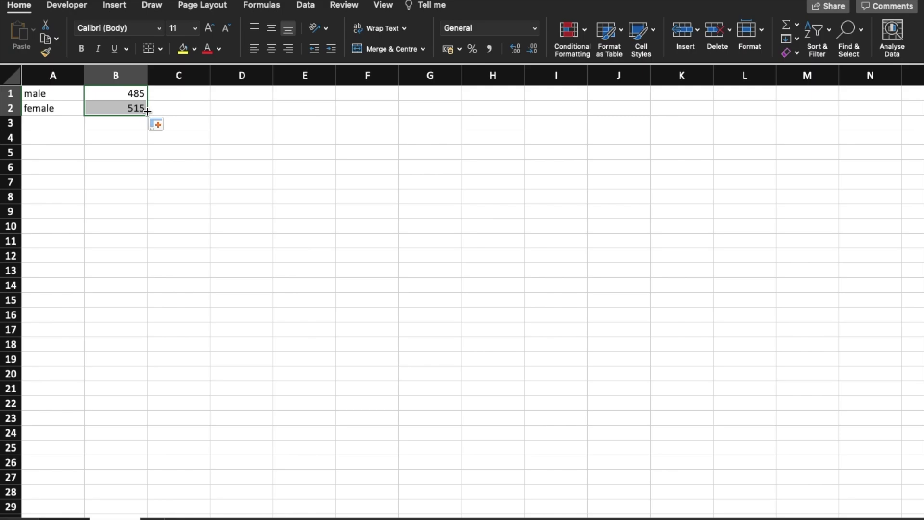
Begin a SUMIF formula in C1 with the employee table's Gender column as its range.
key(Right)
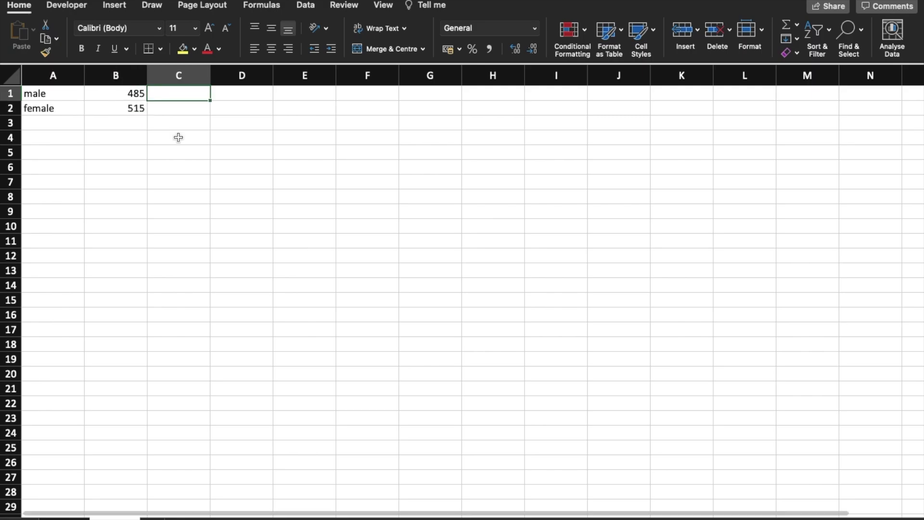
text(=)
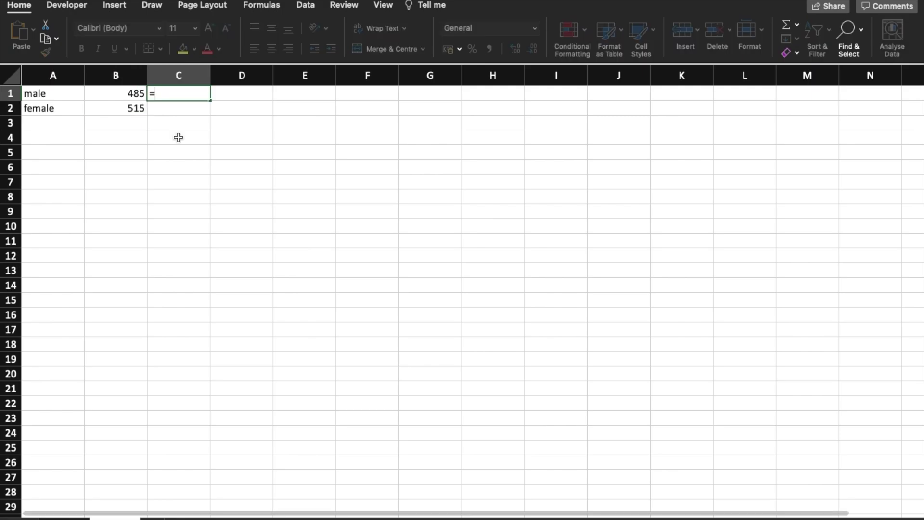
text(sum)
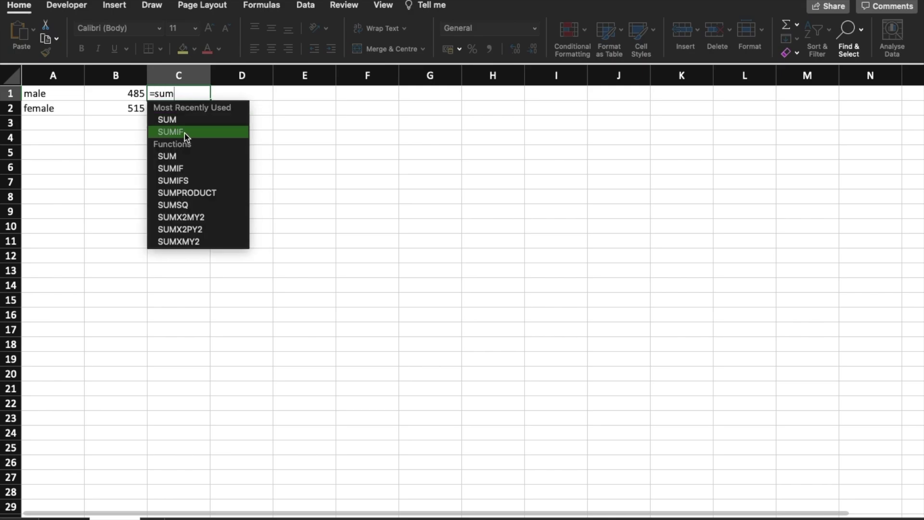
double_click(176, 133)
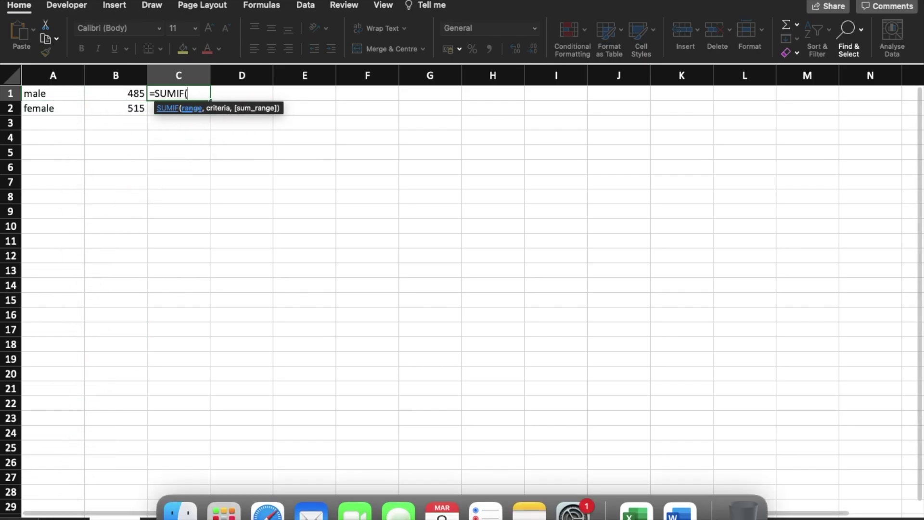
click(64, 518)
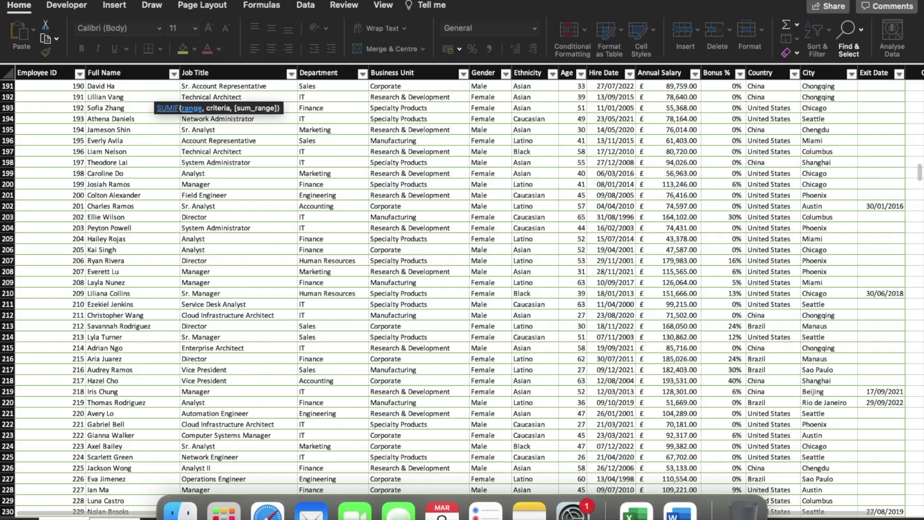
click(483, 74)
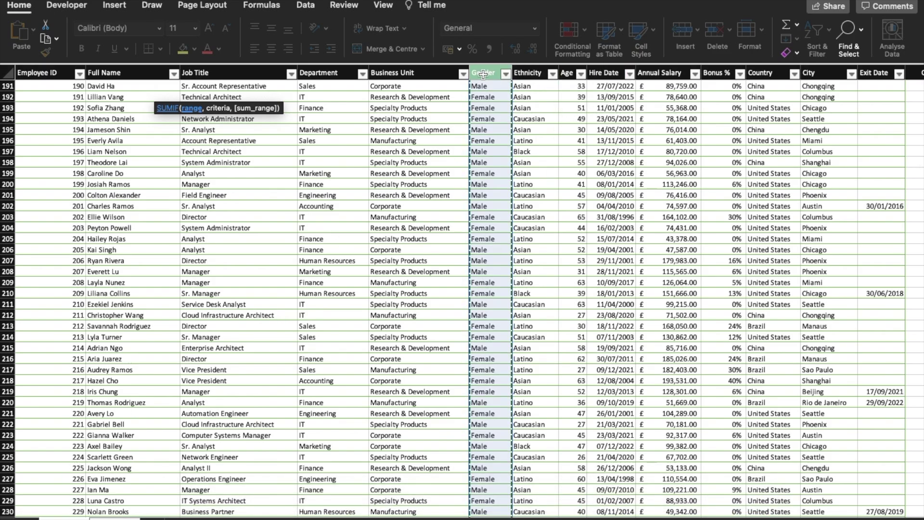
text(,)
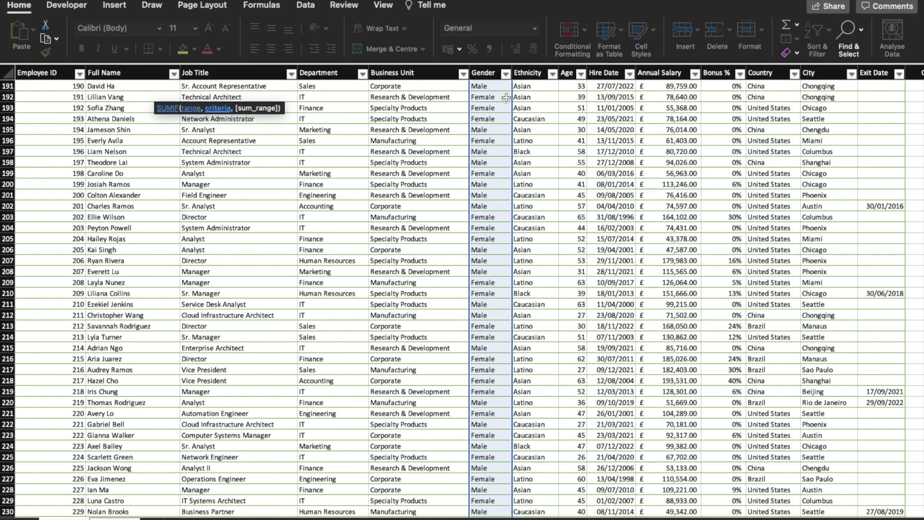
Set the SUMIF criterion in C1 to "="&Sheet2!A1, cleaning up the stray characters before the equals sign.
click(115, 518)
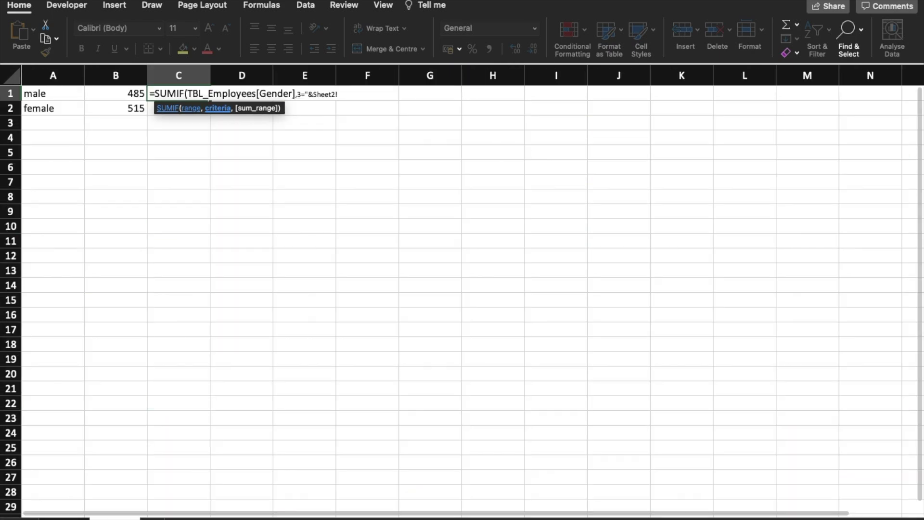
click(48, 93)
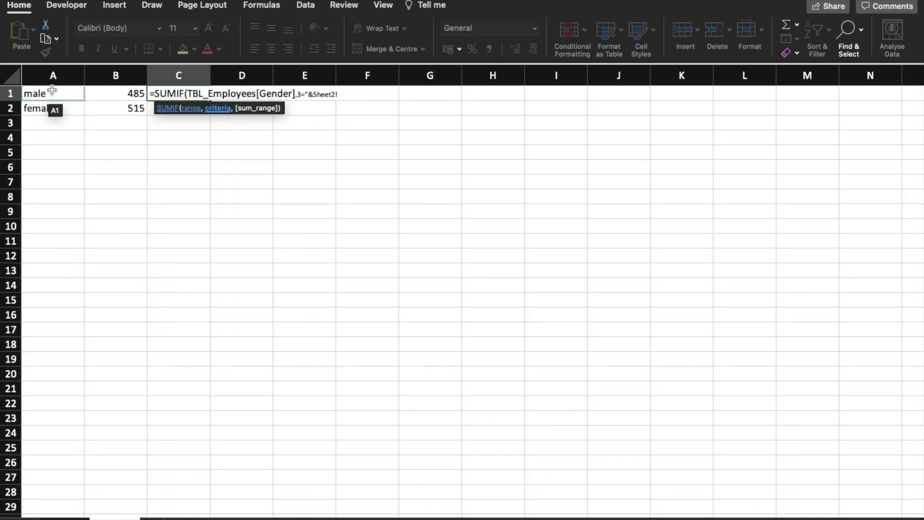
click(299, 94)
key(BackSpace)
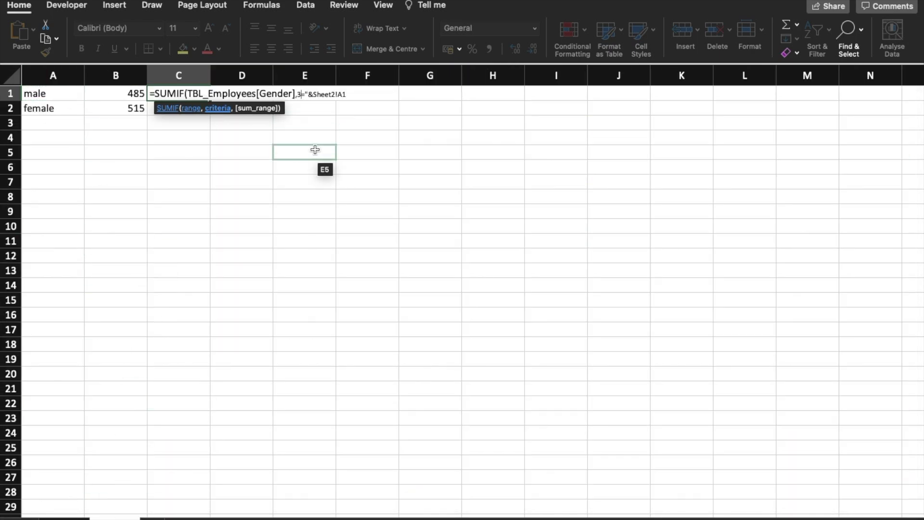
text(")
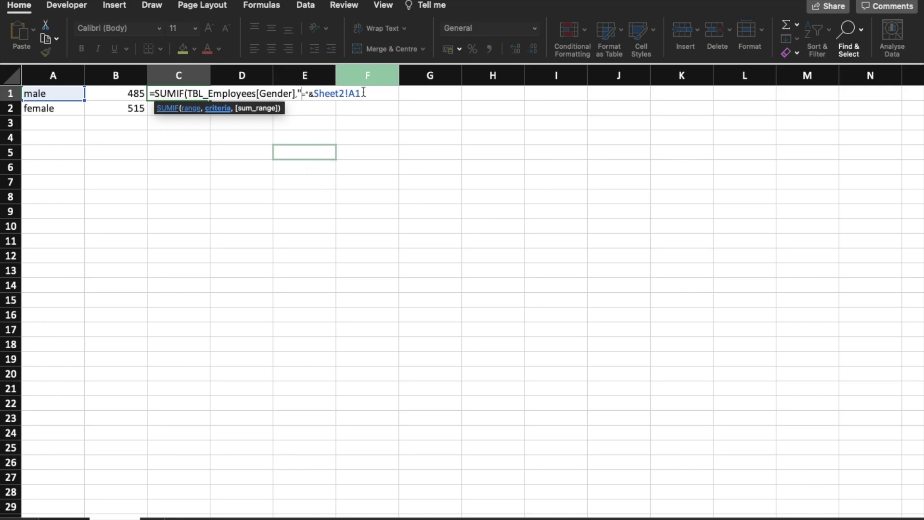
click(363, 93)
text(,)
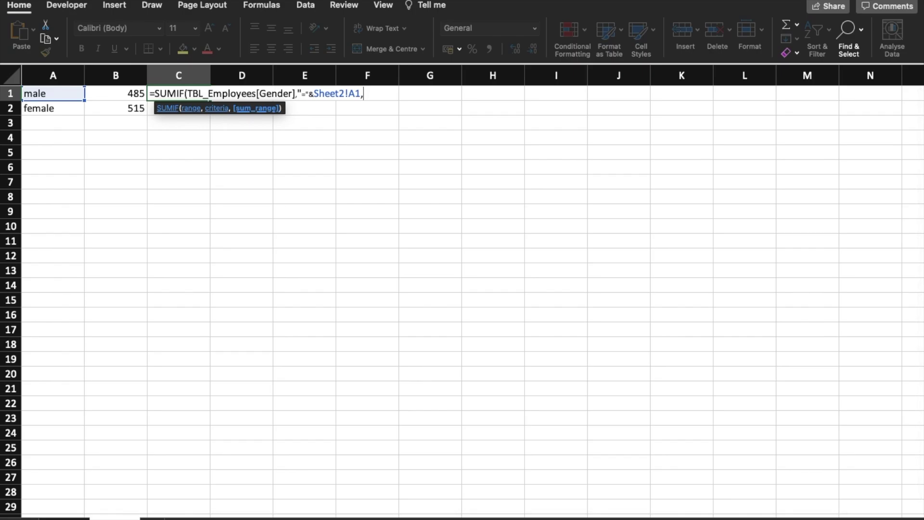
Use the employee table's Annual Salary column as the sum range and complete the SUMIF formula in C1.
click(64, 517)
click(682, 69)
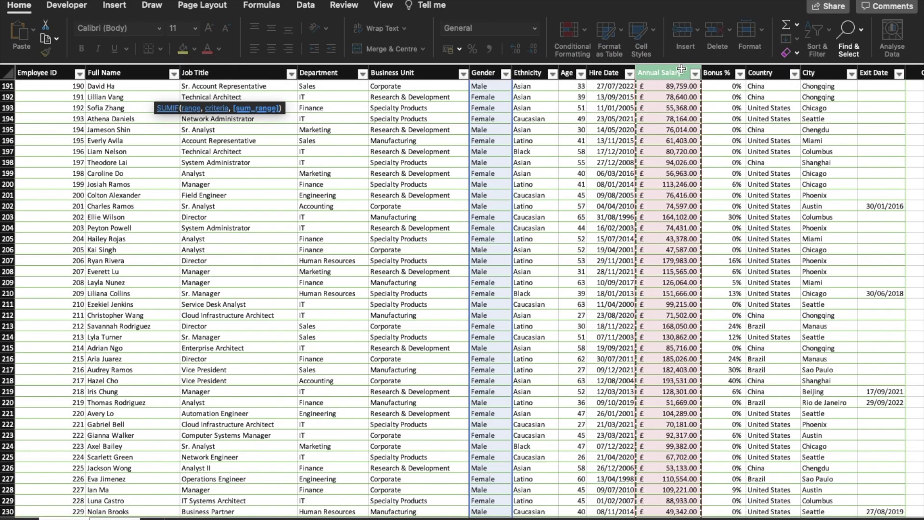
text(,)
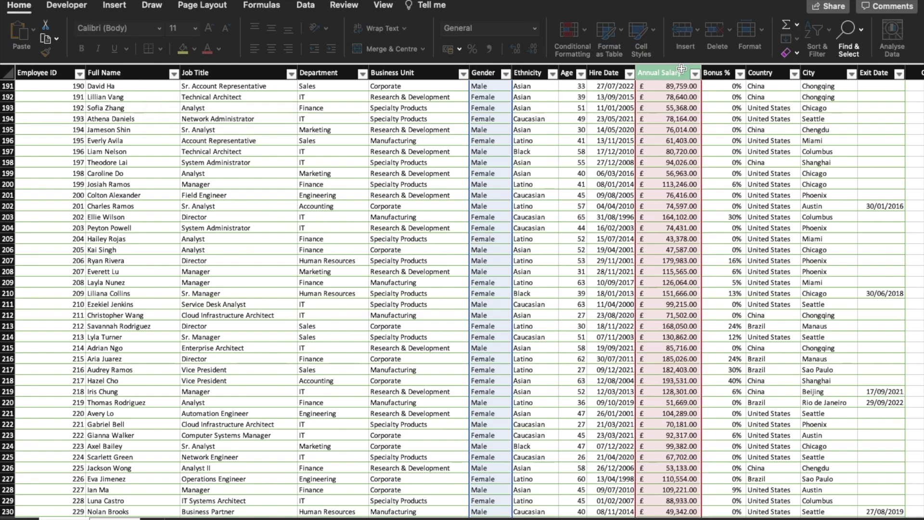
key(Return)
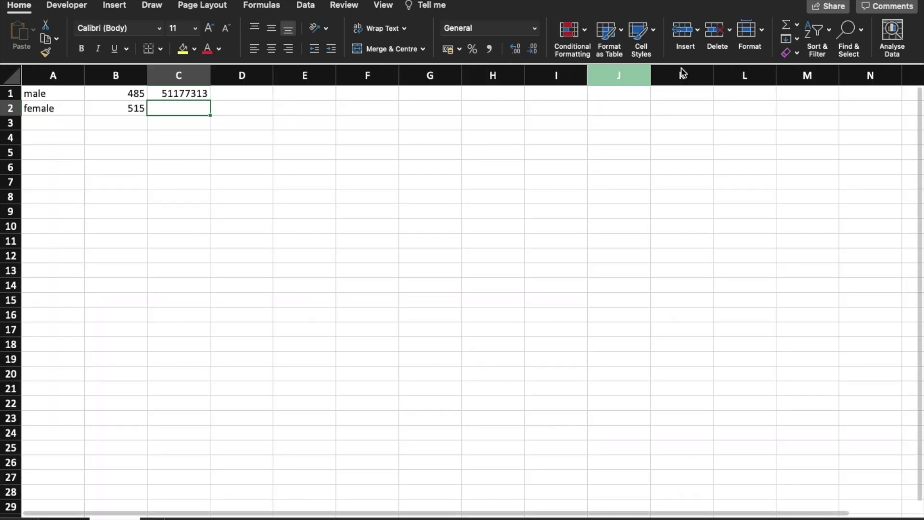
Apply the pound accounting format to C1 and fill its SUMIF formula down to C2.
click(192, 90)
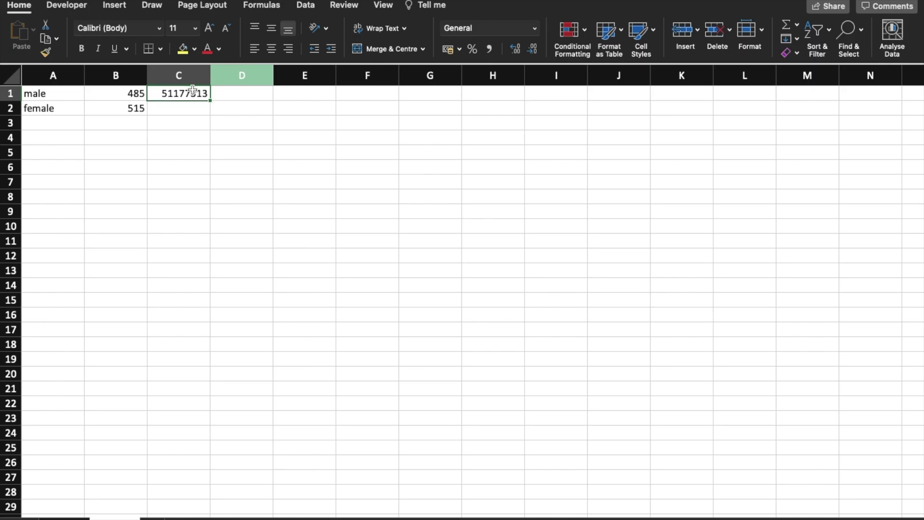
click(448, 50)
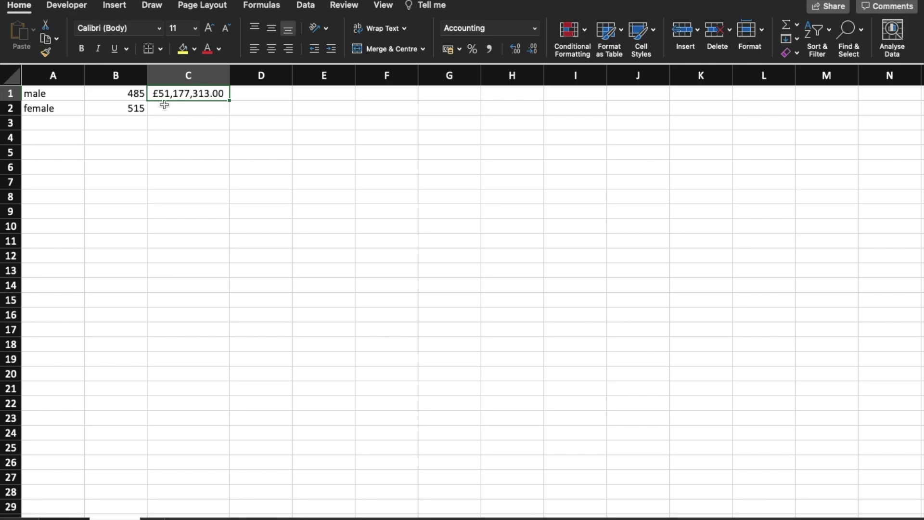
double_click(193, 94)
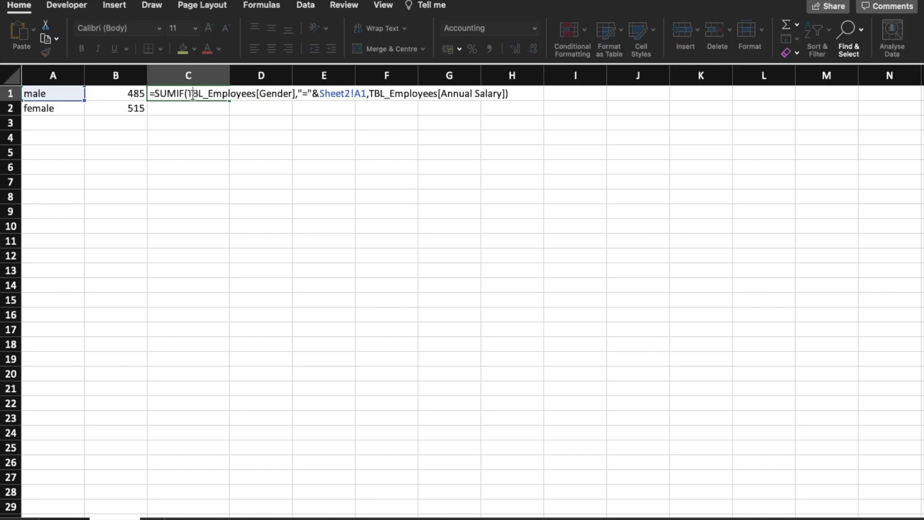
key(Return)
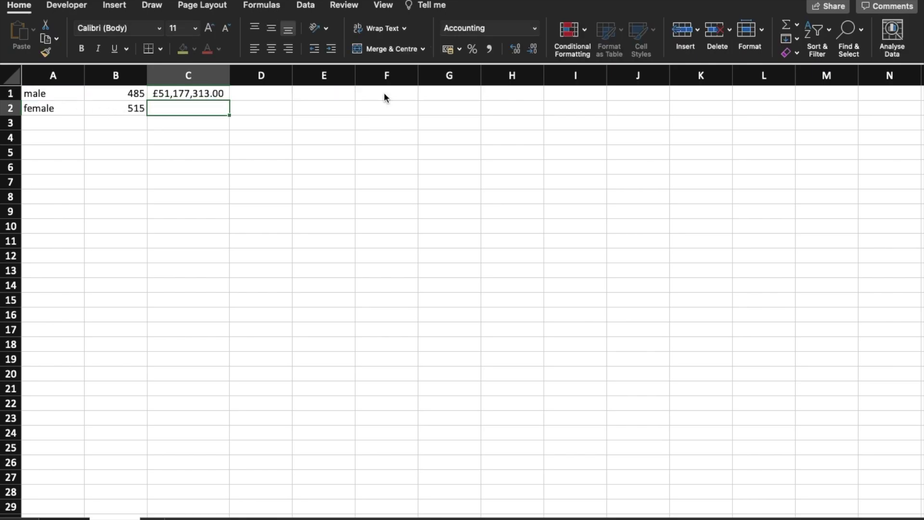
click(217, 94)
drag(231, 101, 232, 110)
click(201, 121)
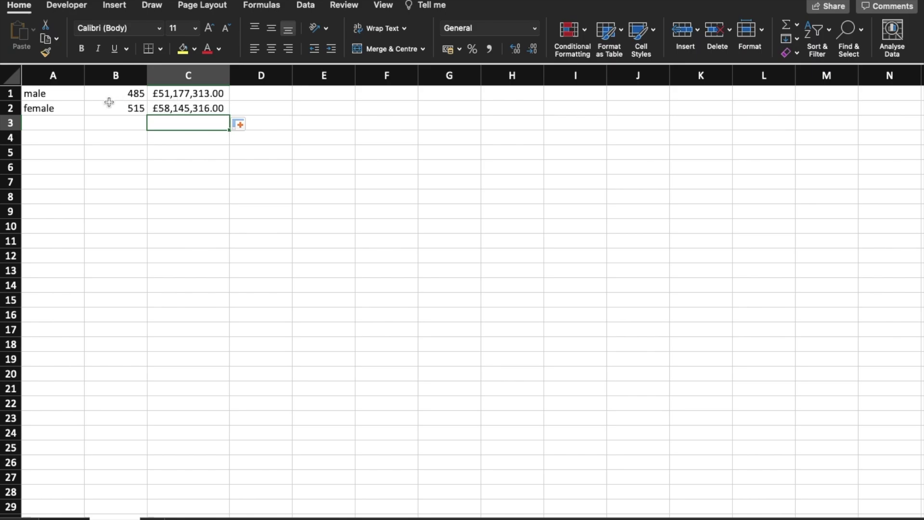
Begin an AVERAGEIF formula in D1 with the employee table's Gender column as its range.
click(274, 97)
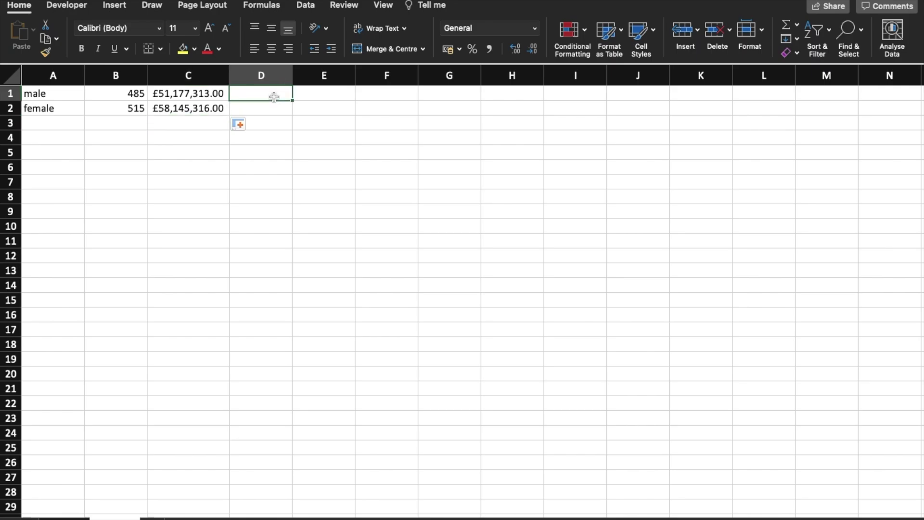
text(=)
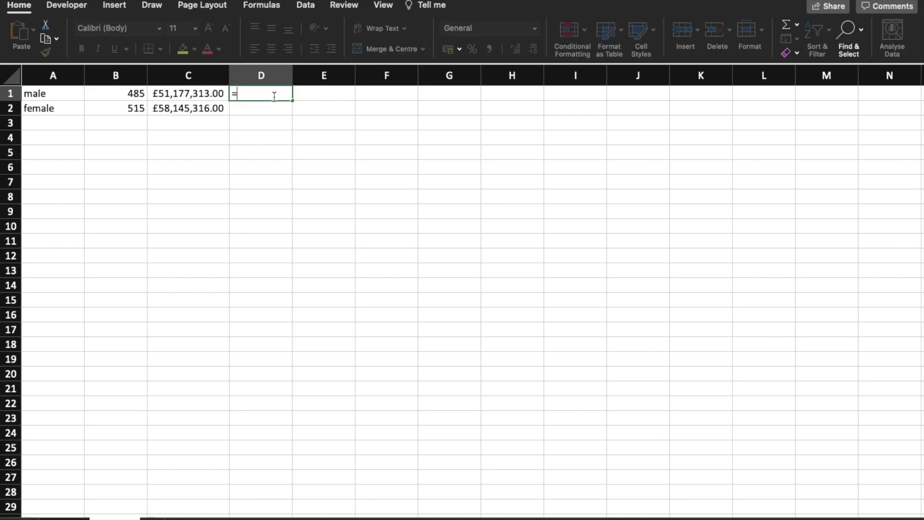
text(avera)
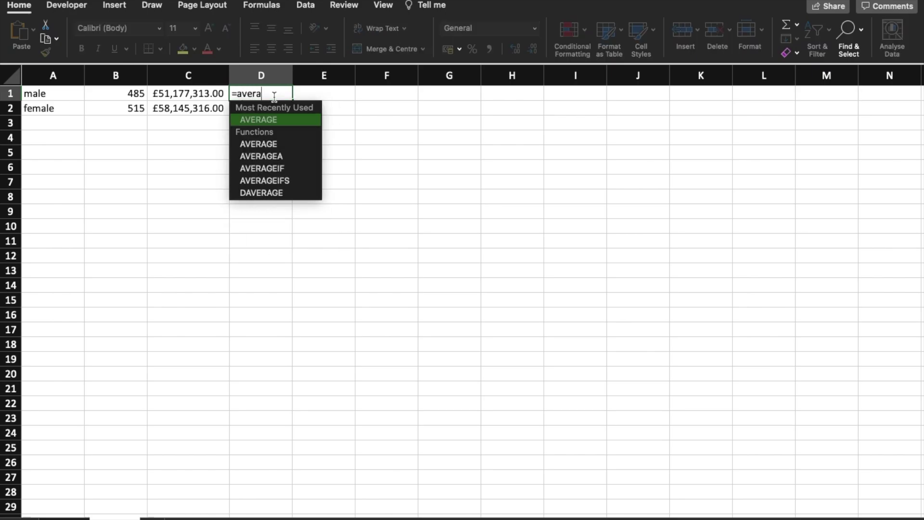
double_click(278, 170)
click(279, 170)
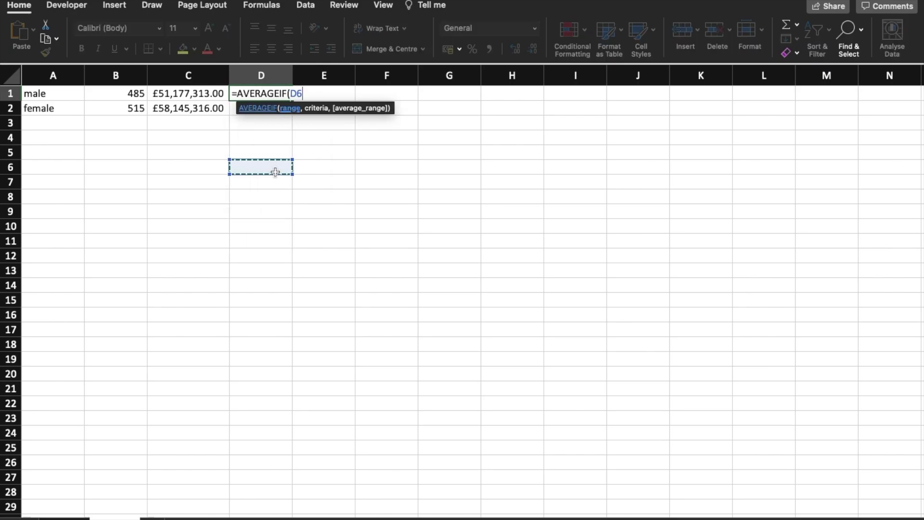
key(BackSpace)
key(BackSpace)
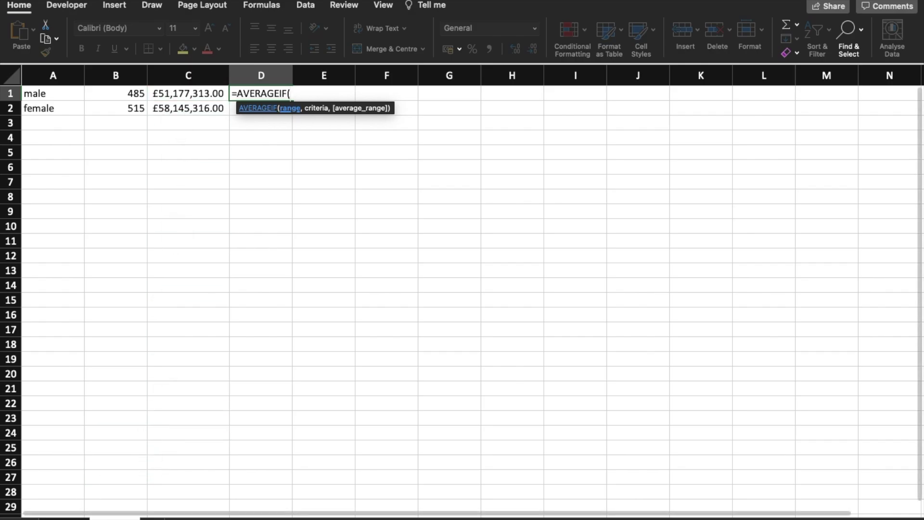
key(ctrl+Page_Up)
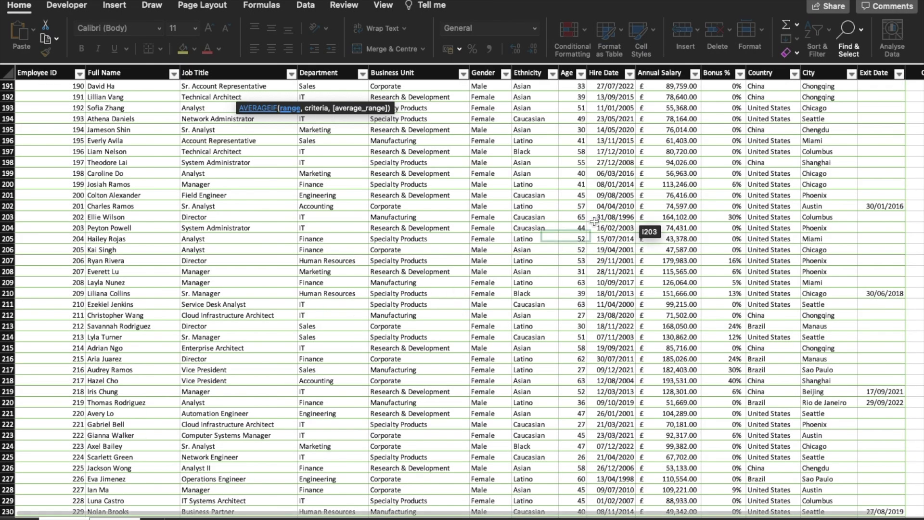
click(486, 67)
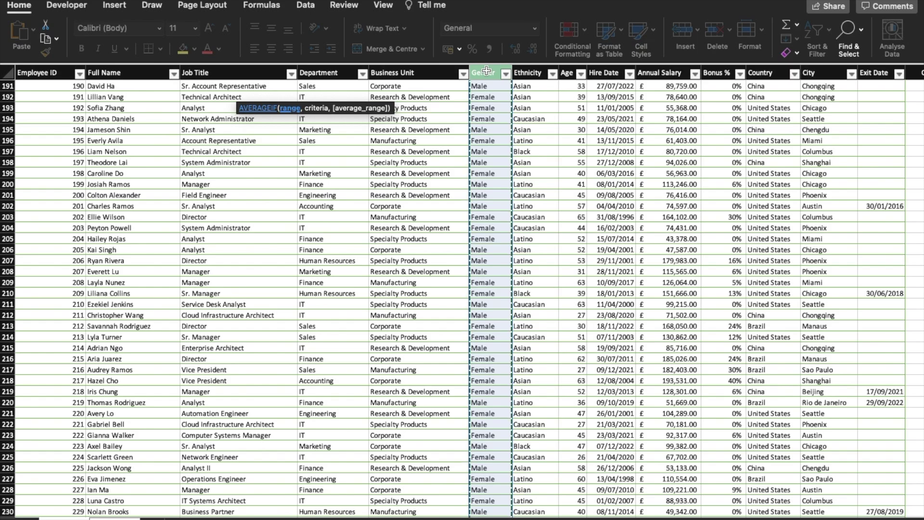
text(,)
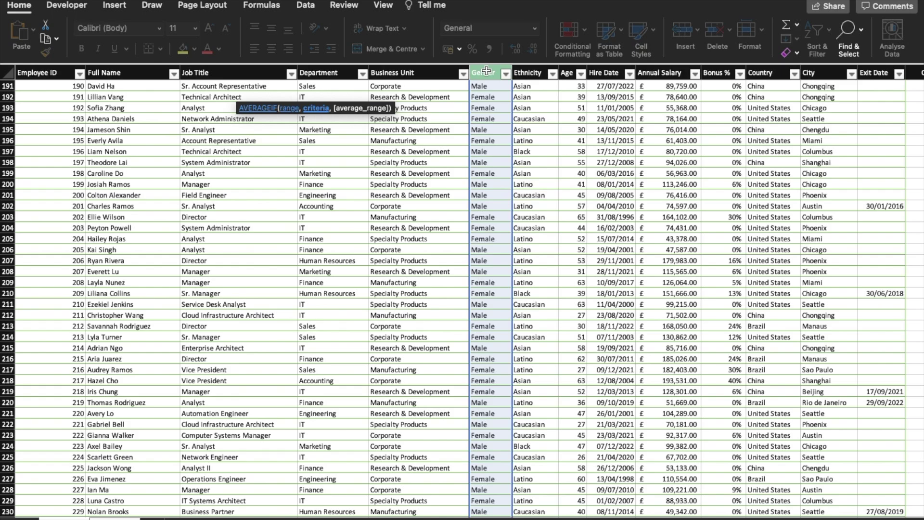
Complete the AVERAGEIF formula in D1 with the criterion "="&Sheet2!A1 and the employee table's Annual Salary column as the average range.
click(123, 516)
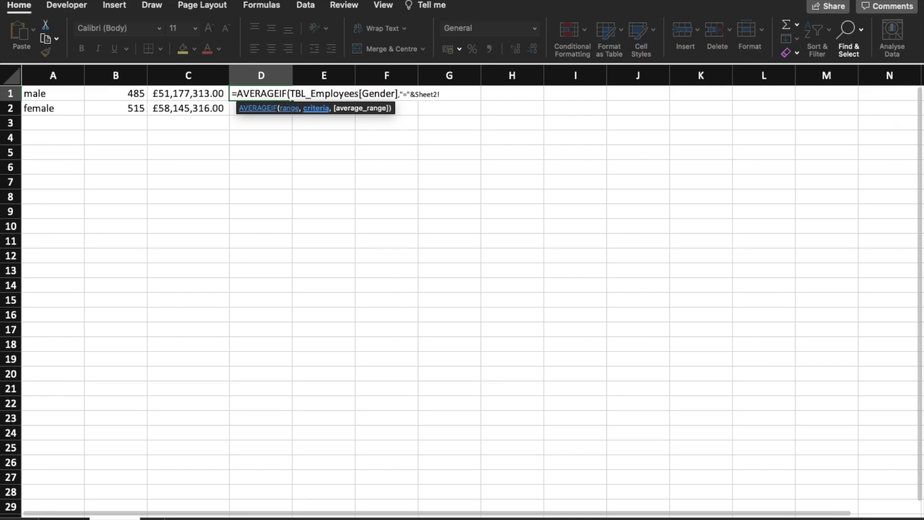
click(67, 96)
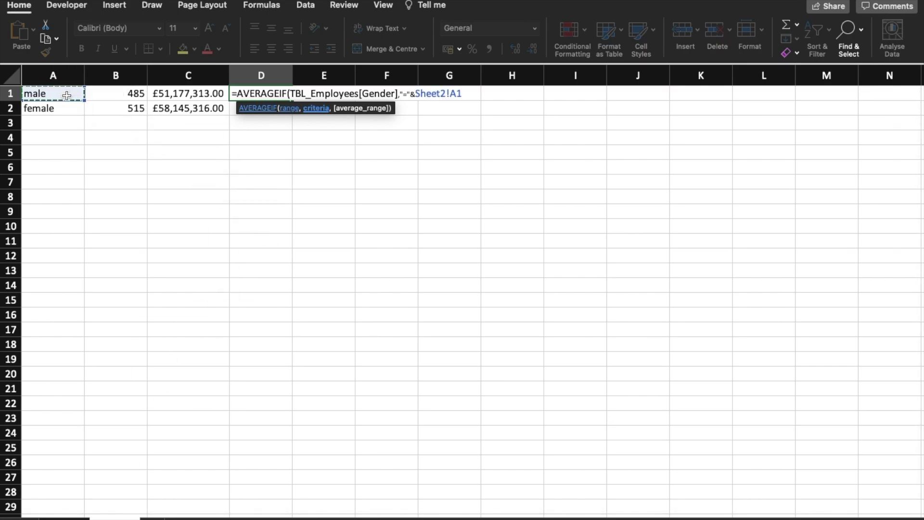
text(,)
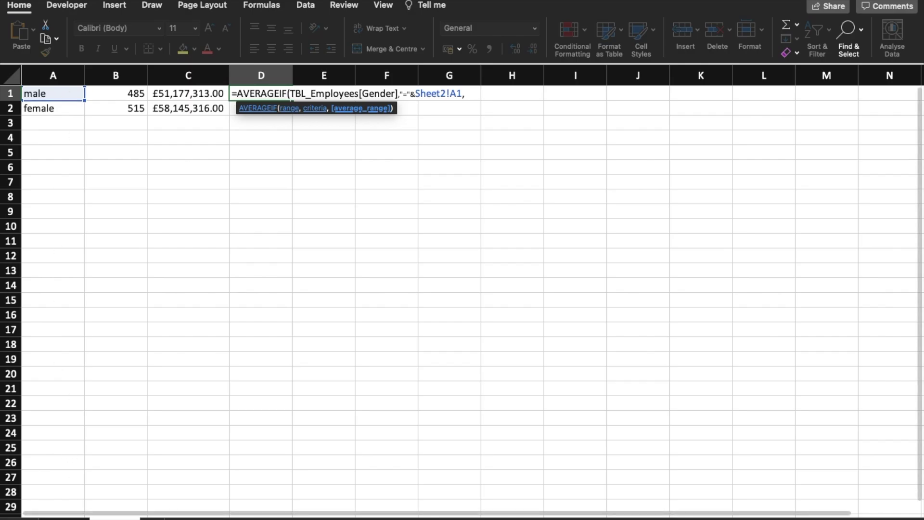
click(62, 518)
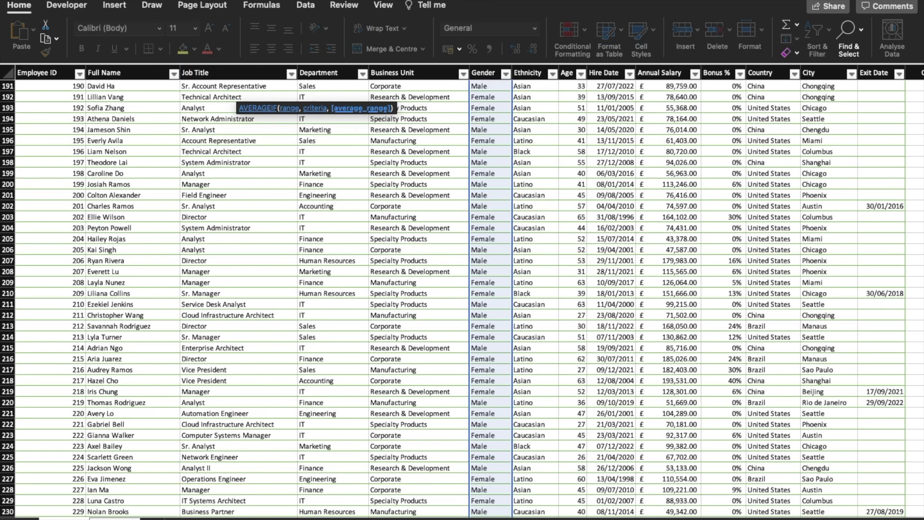
click(664, 72)
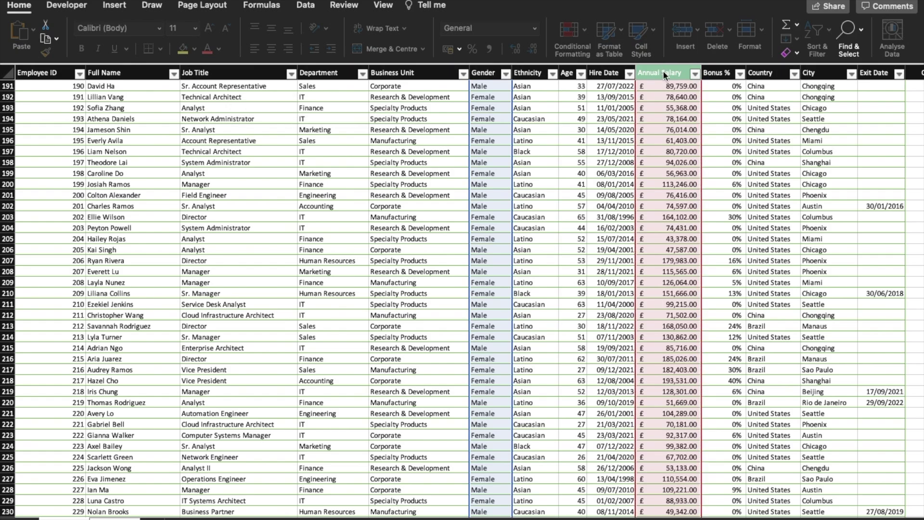
key(Return)
Fill the AVERAGEIF formula in D1 down to D2.
click(268, 93)
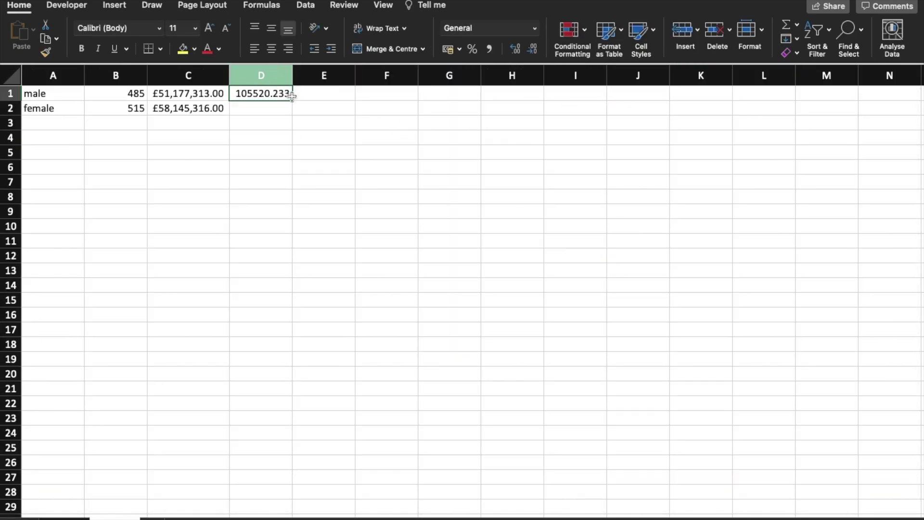
mouse_move(292, 97)
mouse_down()
mouse_move(294, 106)
mouse_move(290, 98)
mouse_up()
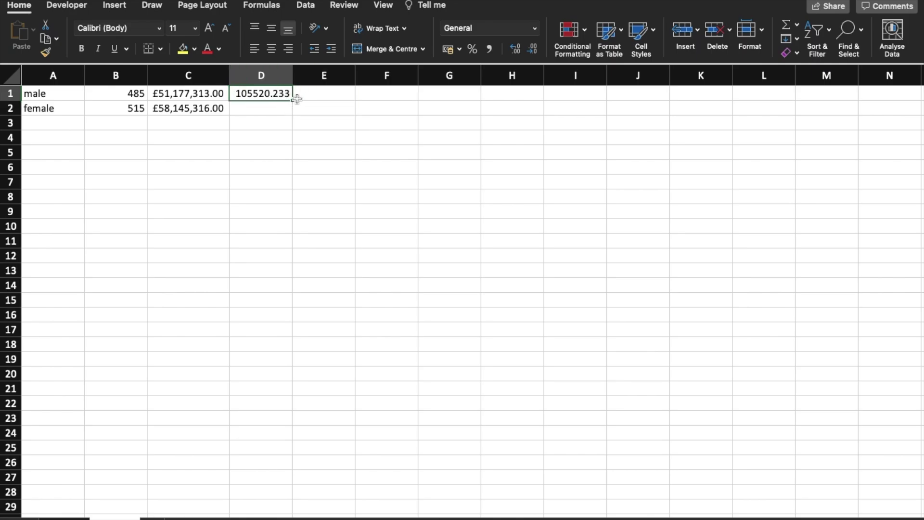
drag(294, 101, 292, 116)
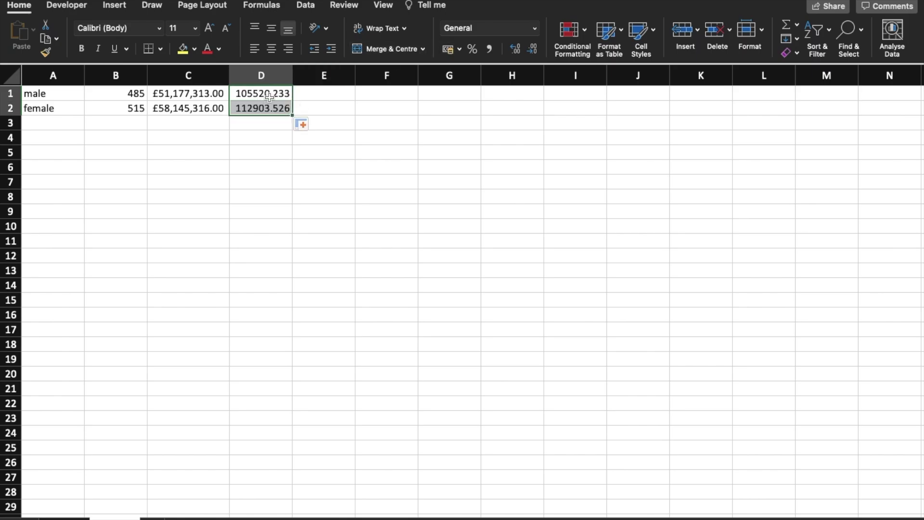
Apply the pound accounting format to D1:D2 and widen column D so the amounts fit.
click(448, 50)
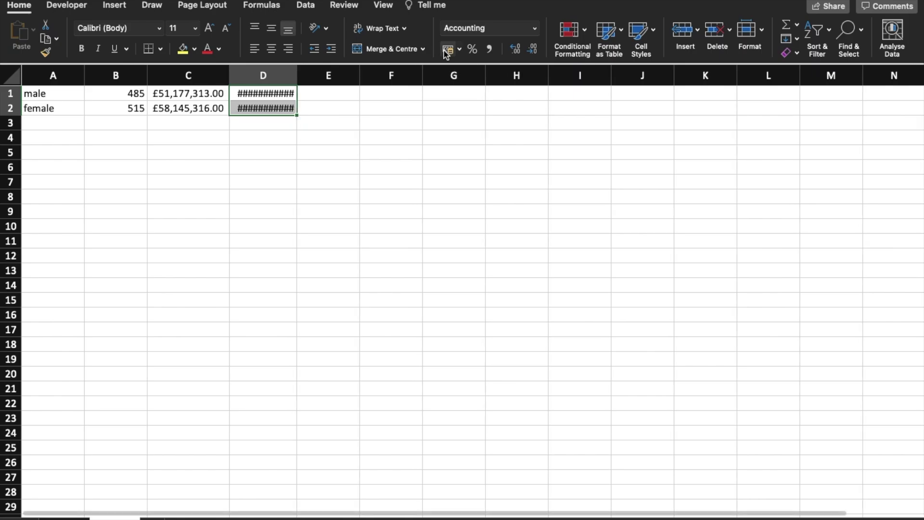
drag(297, 80, 314, 80)
click(337, 172)
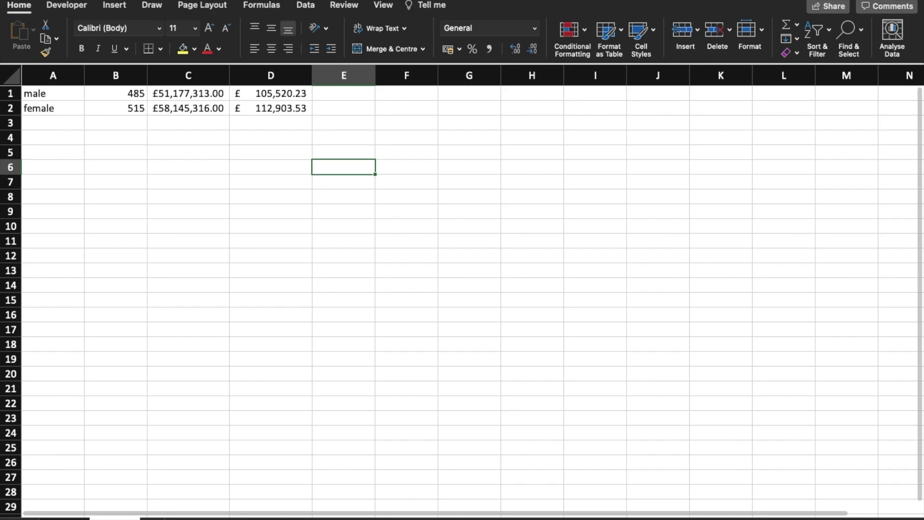
Copy the employee table's Country column values and paste them into Sheet2 starting at F1.
click(64, 518)
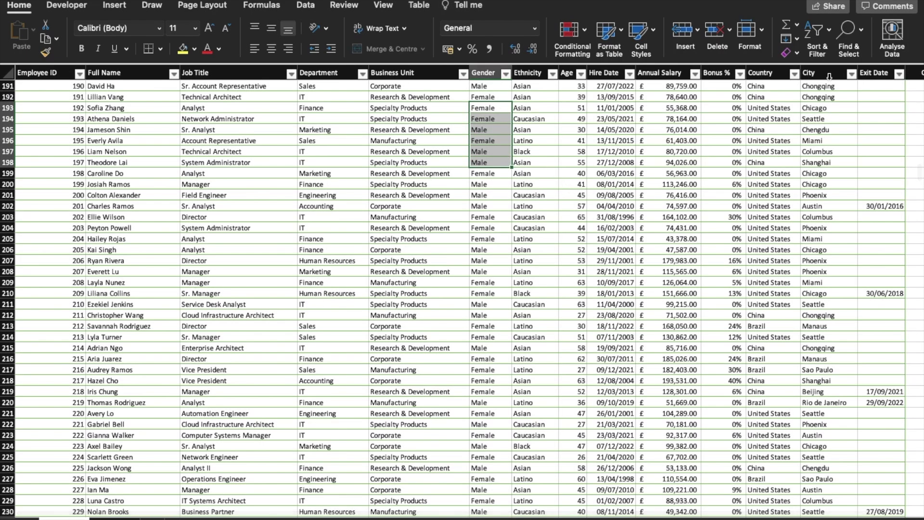
click(768, 73)
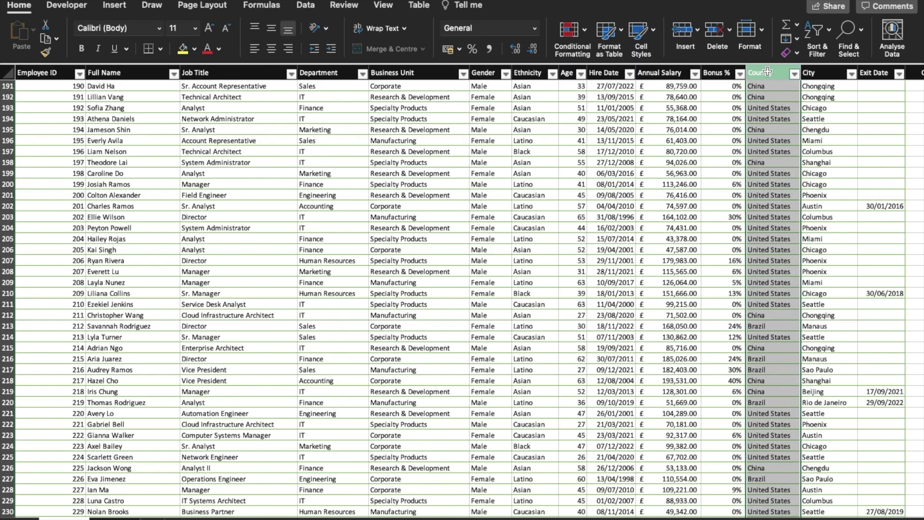
scroll(769, 289, up, 20)
key(super+c)
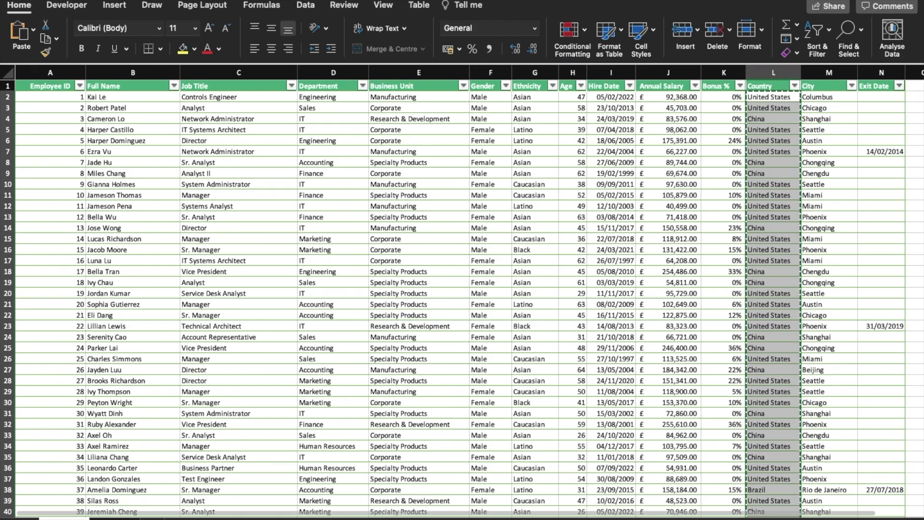
click(115, 518)
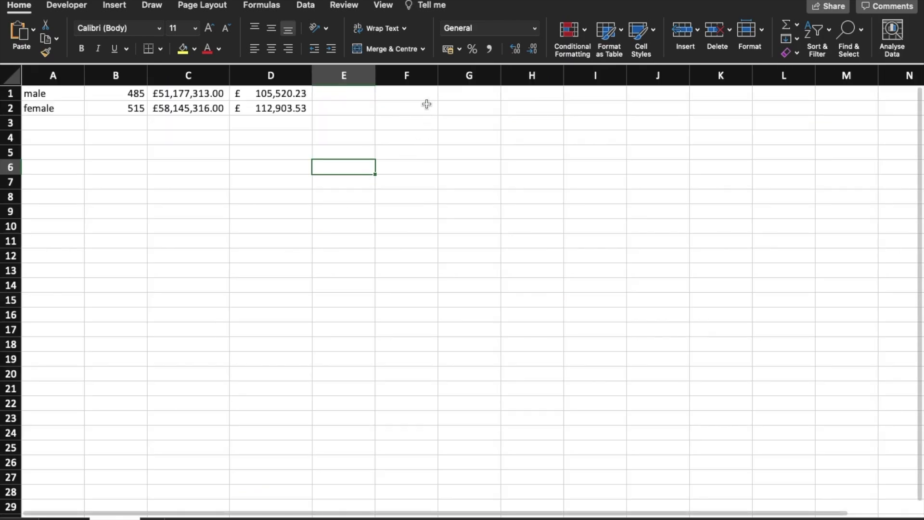
click(418, 91)
key(super+v)
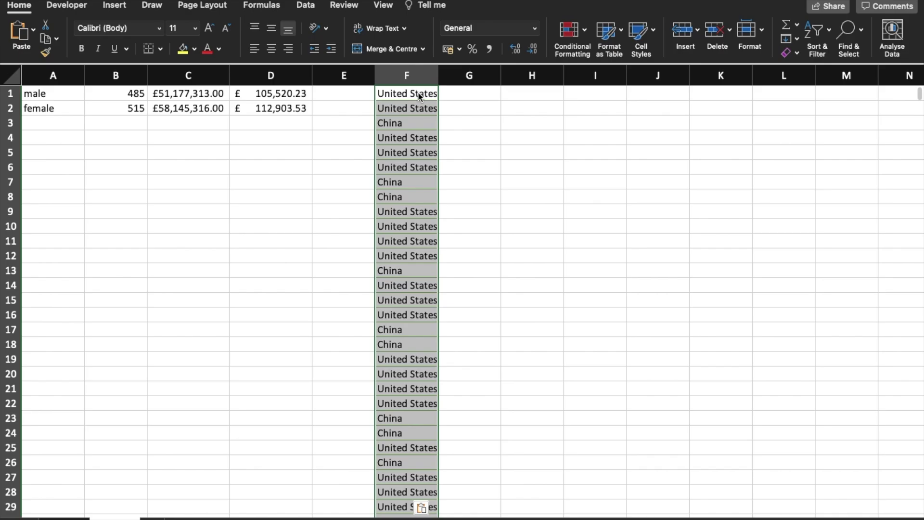
Remove the duplicate countries from column F, treating the list as having no headers.
click(306, 7)
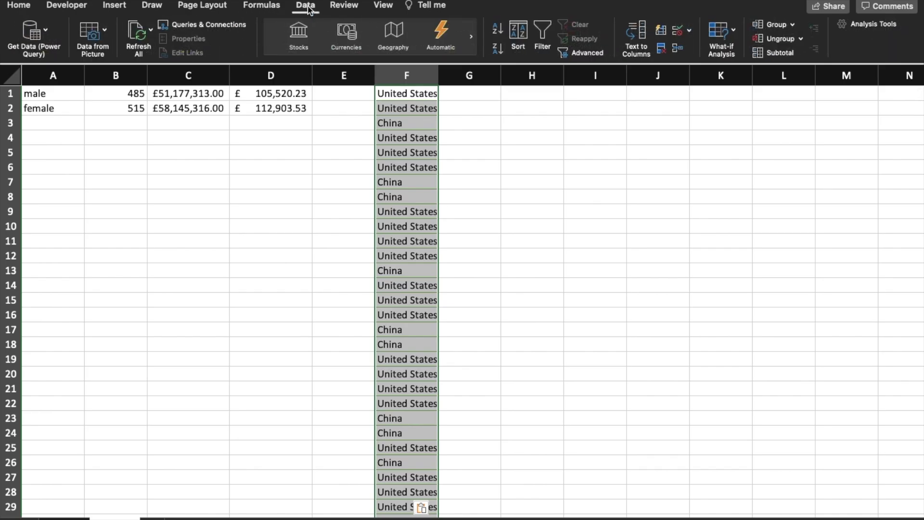
click(663, 51)
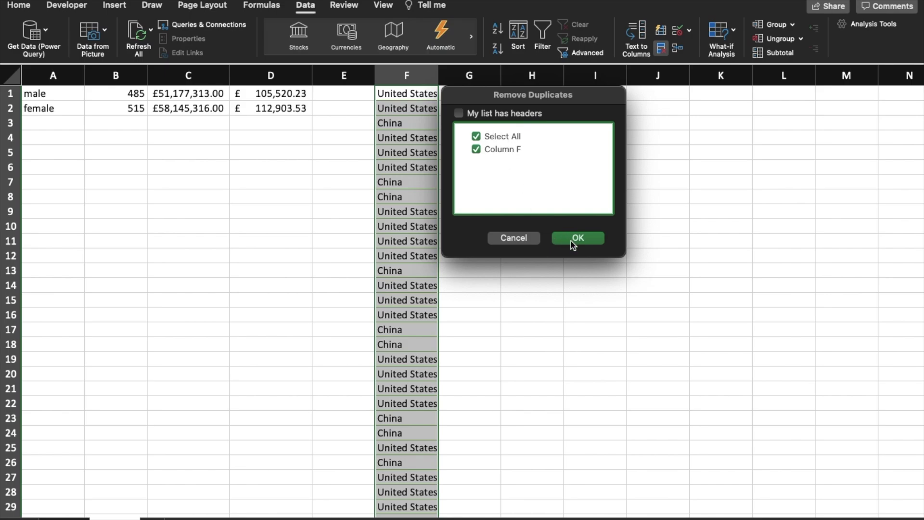
click(572, 241)
click(476, 202)
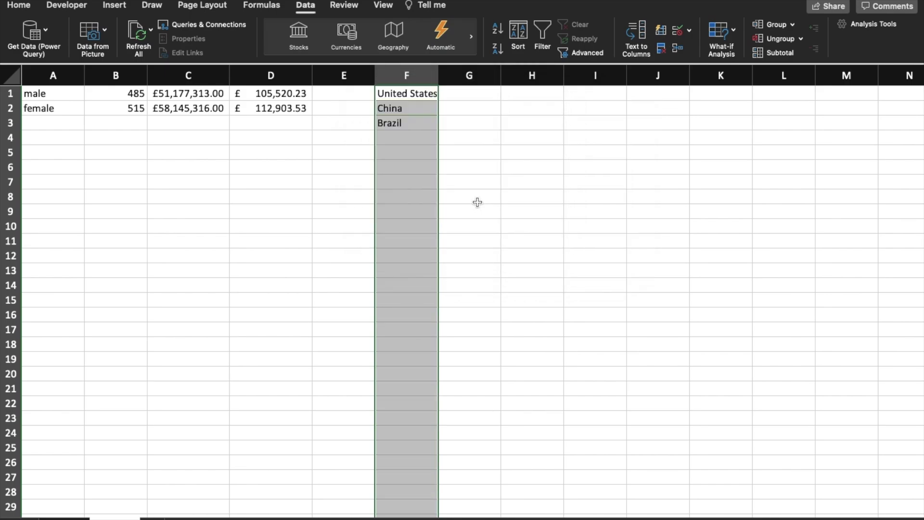
click(482, 138)
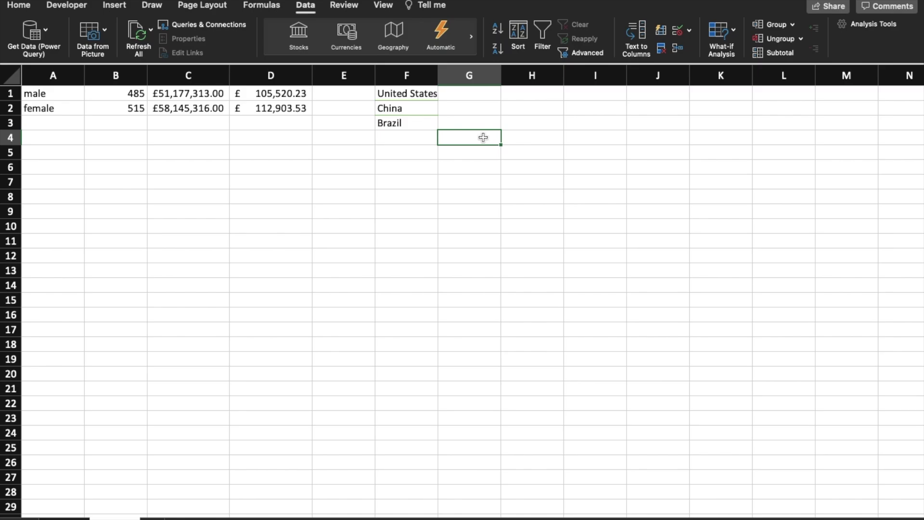
Copy the country list in F1:F3 and paste it transposed across row 5 starting at B5.
drag(418, 97, 416, 123)
key(super+c)
click(111, 153)
right_click(112, 153)
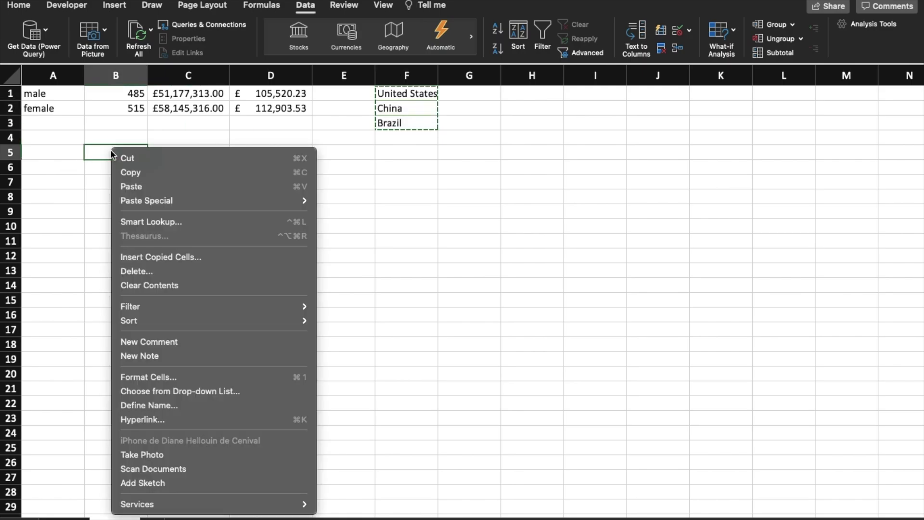
mouse_move(160, 201)
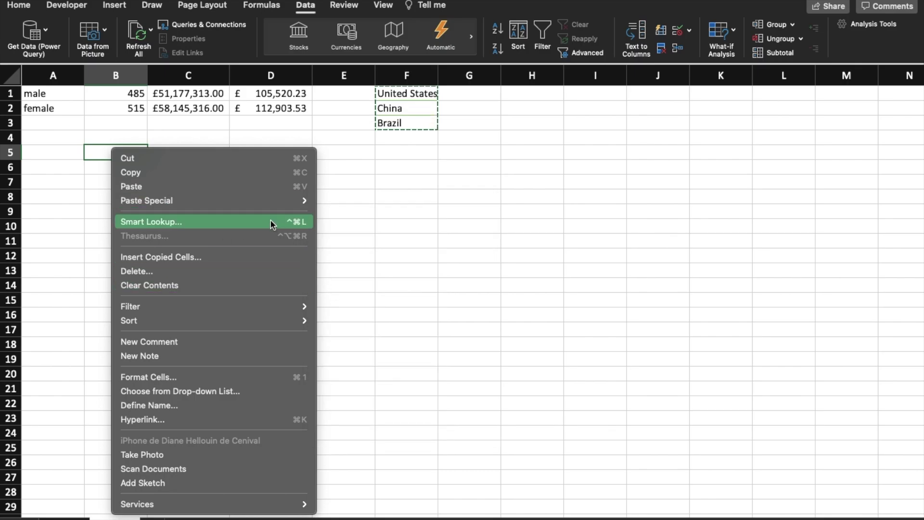
mouse_move(270, 199)
click(388, 292)
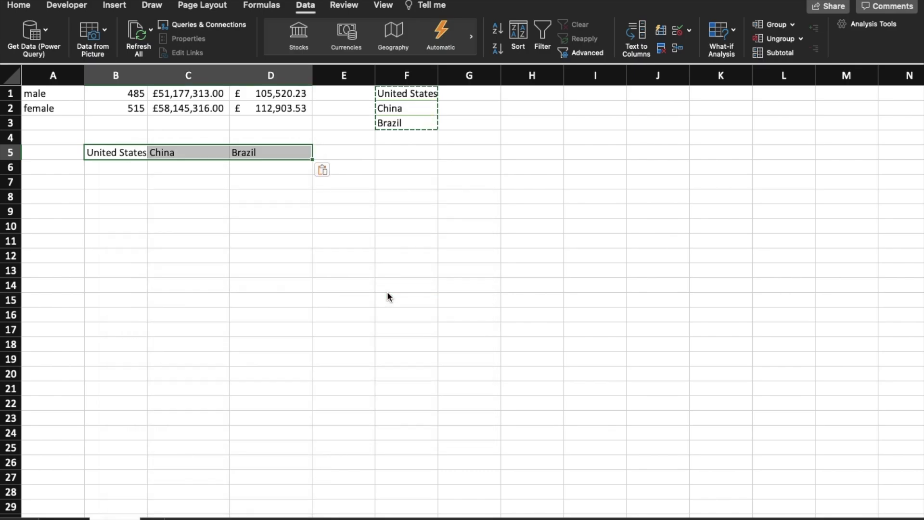
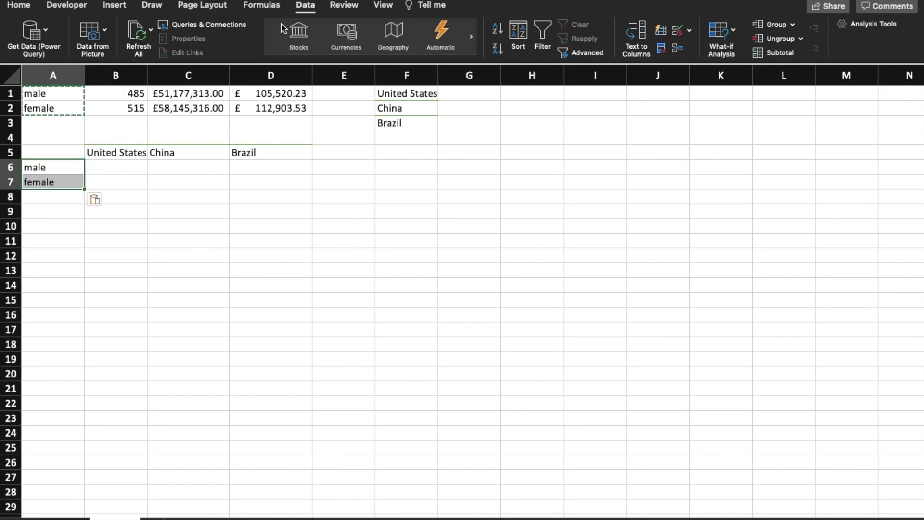
Show the formula bar above the worksheet grid.
click(384, 5)
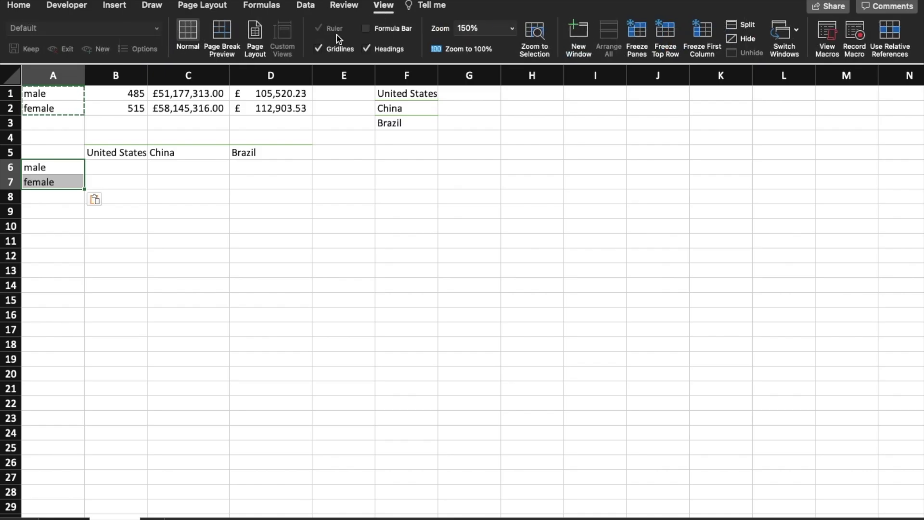
click(366, 28)
click(540, 169)
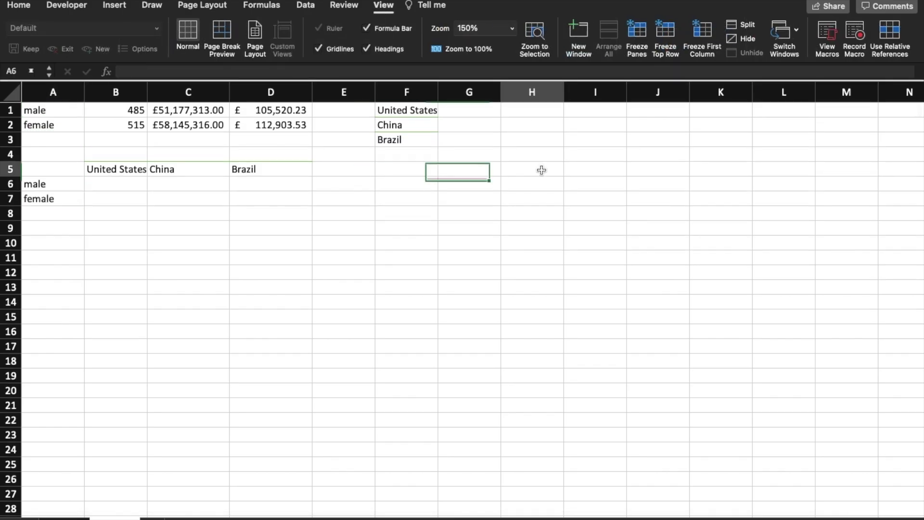
Clear the helper country list from column F of Sheet2.
click(424, 87)
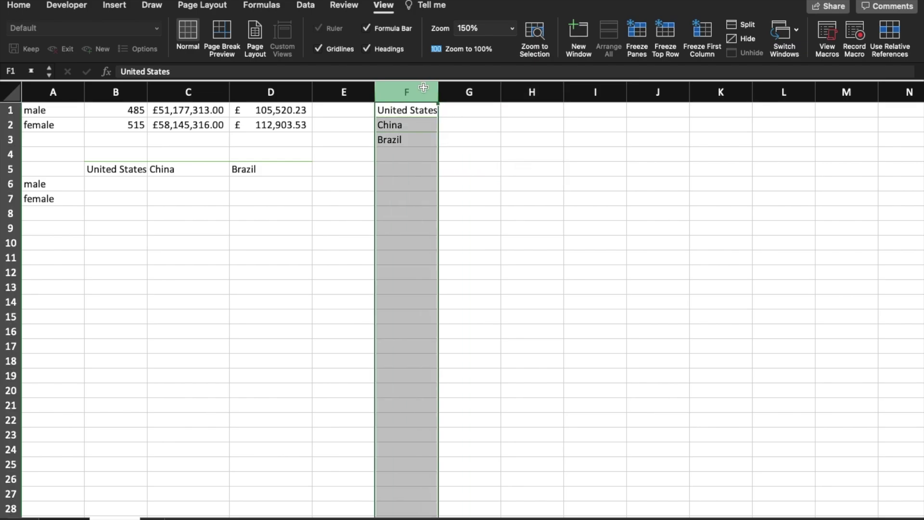
key(Delete)
click(251, 222)
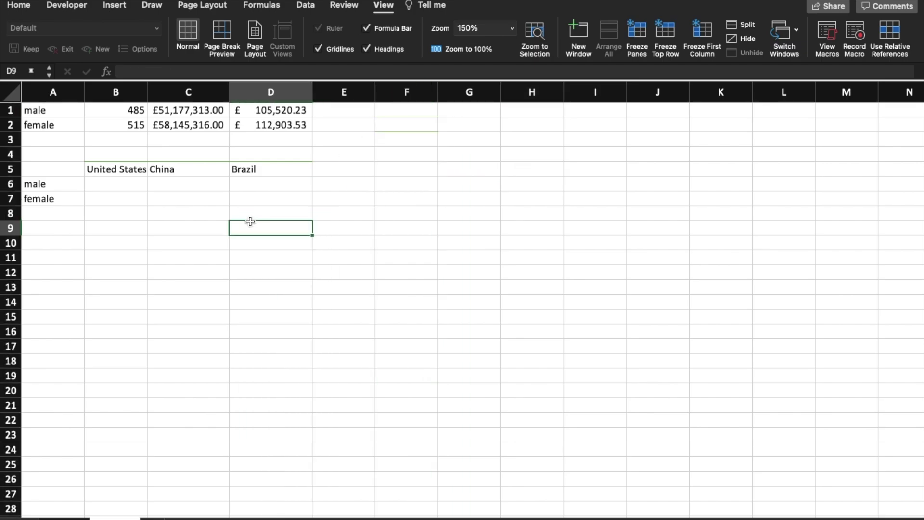
Start a COUNTIFS formula in B6 with the Data sheet's Country column, L:L, as the first criteria range.
click(116, 186)
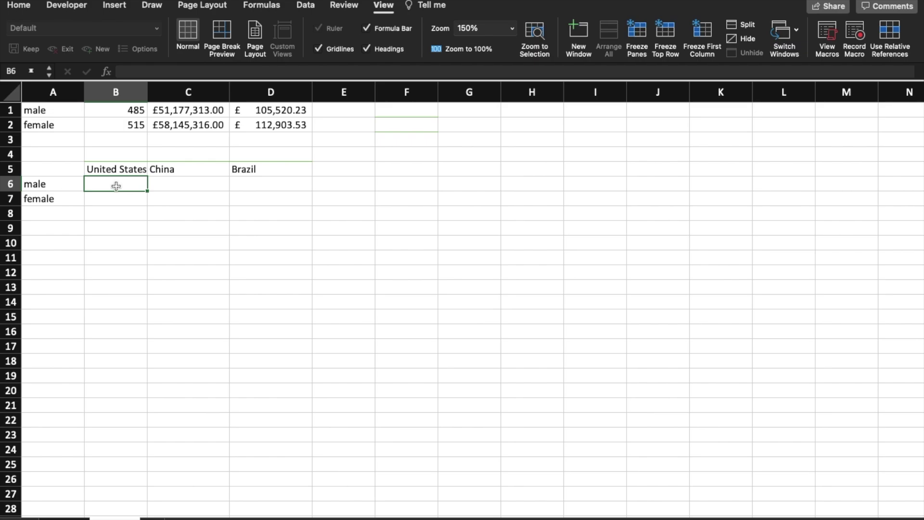
text(=)
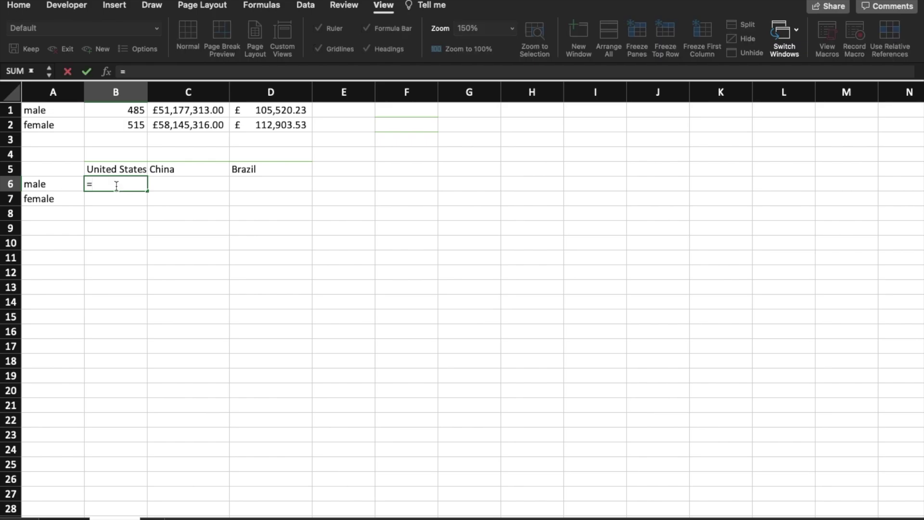
text(coun)
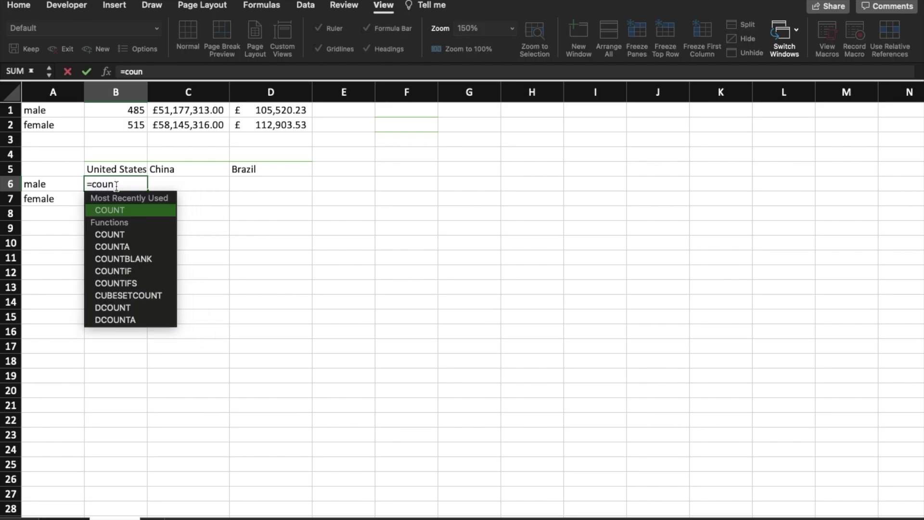
text(t)
double_click(126, 287)
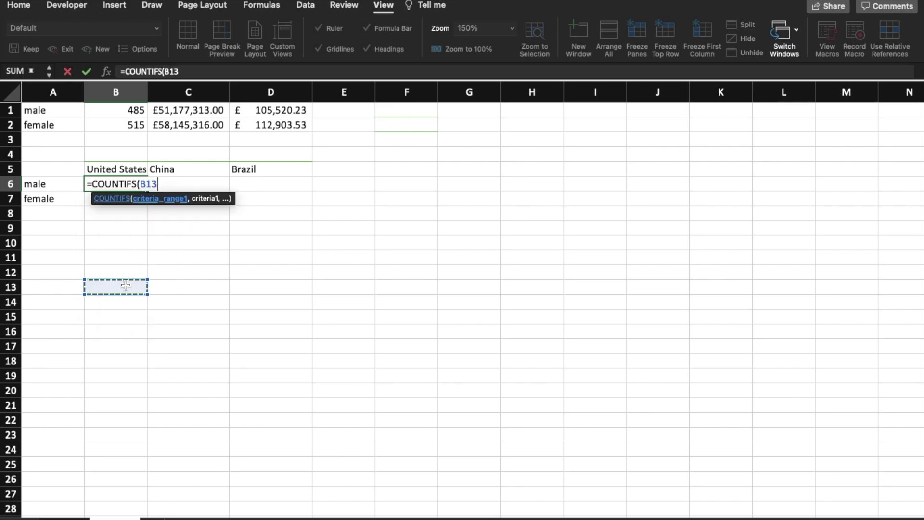
key(BackSpace)
key(BackSpace)
key(BackSpace)
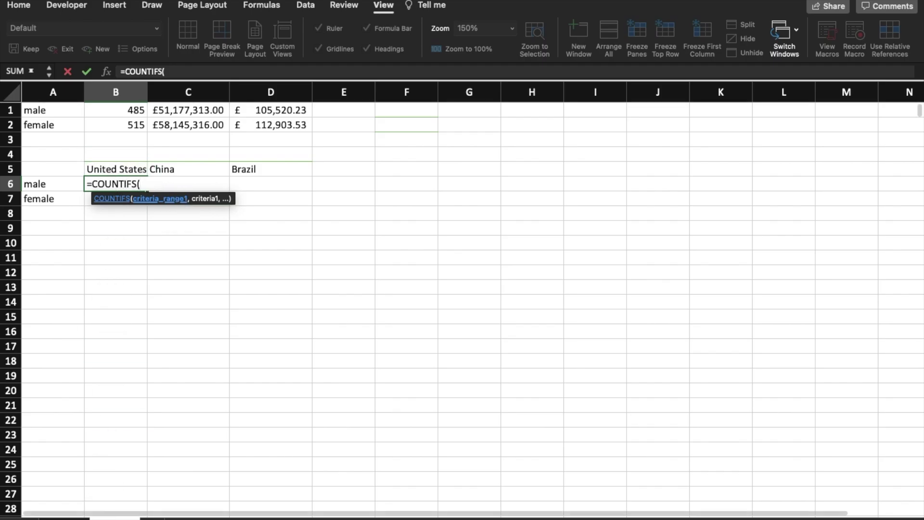
click(64, 517)
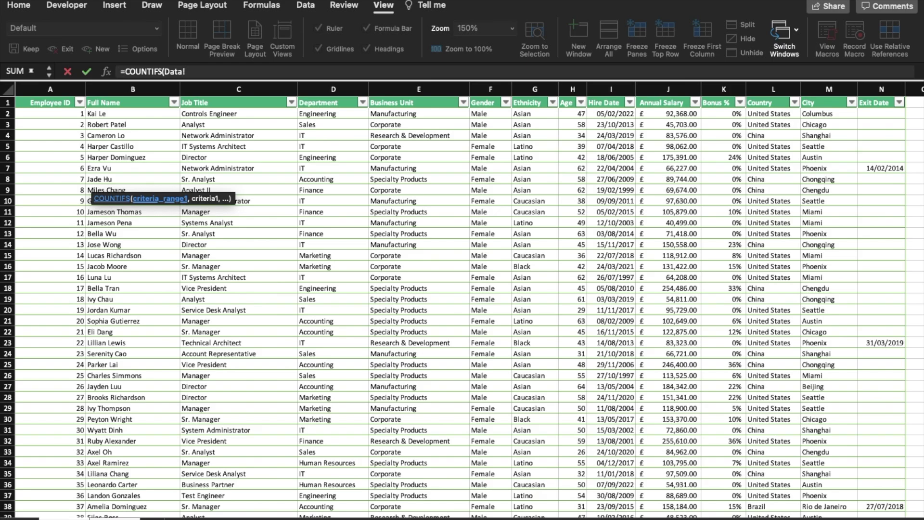
click(772, 90)
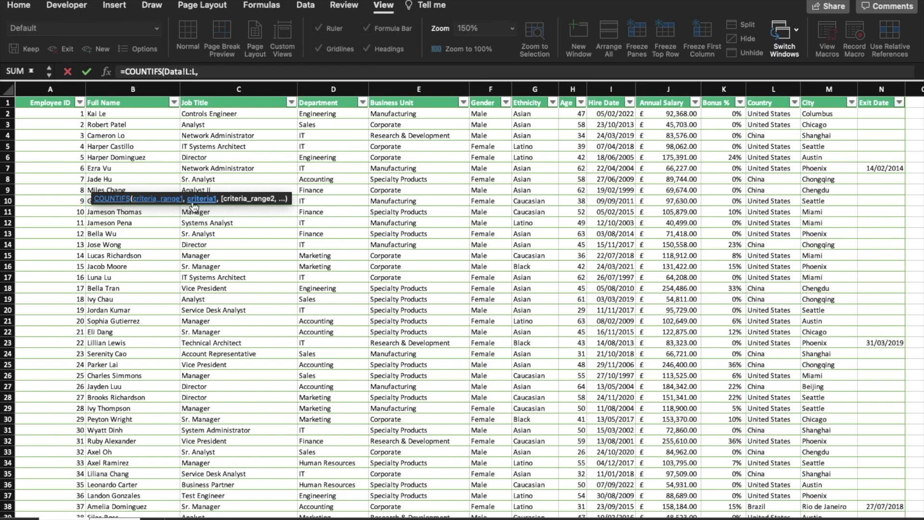
Add the first criterion as "="& followed by an absolute reference to the United States heading, Sheet2!$B$5.
text(,"="&)
click(116, 517)
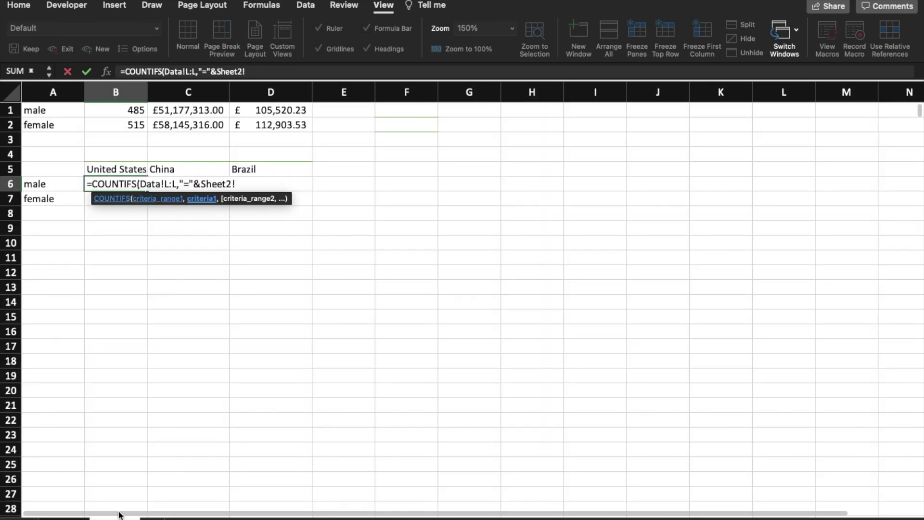
click(129, 168)
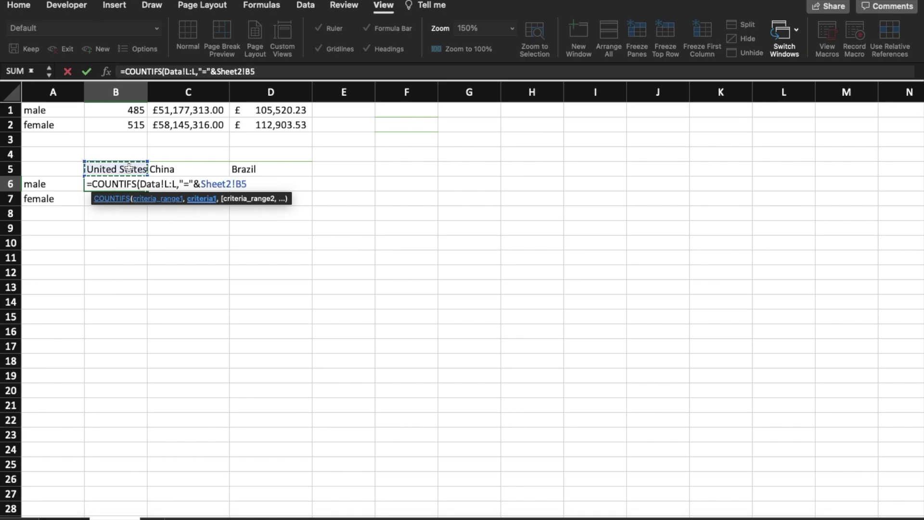
click(245, 72)
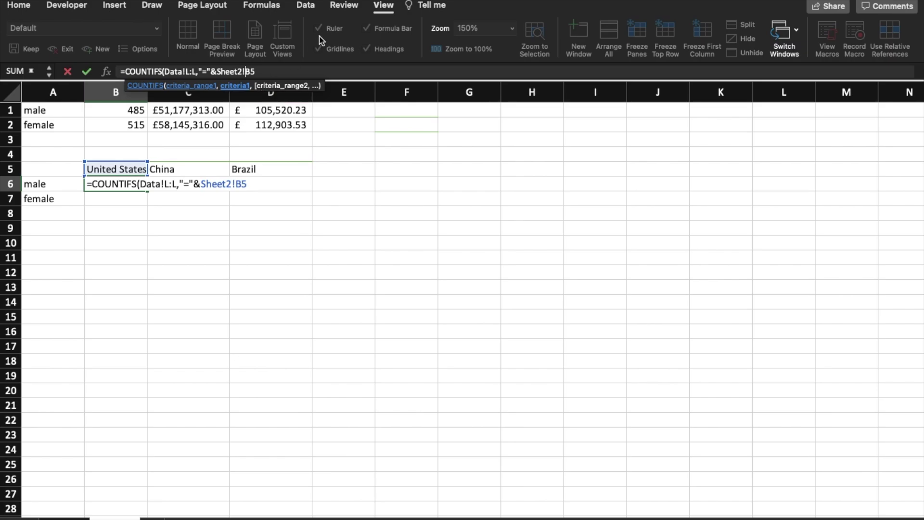
text($B$)
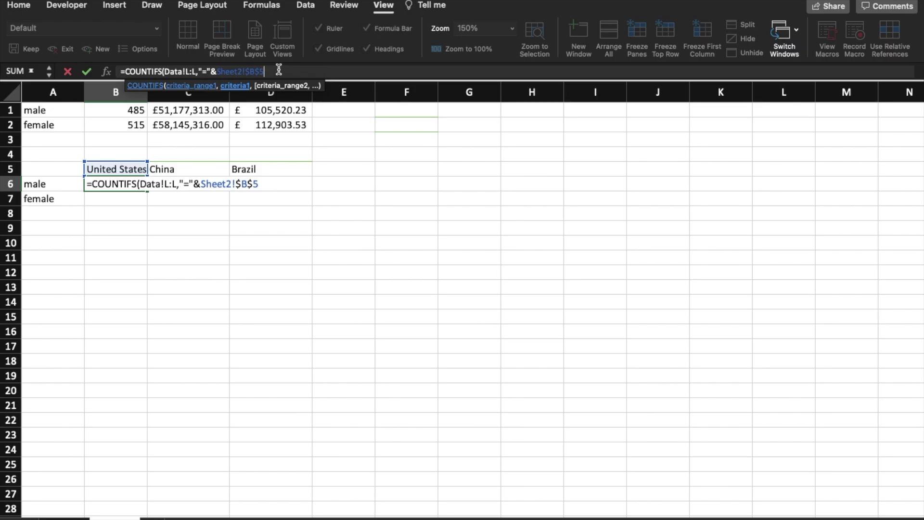
Complete the COUNTIFS formula with the Gender column Data!F:F as second criteria range and "="&Sheet2!A6 as its criterion.
text(,)
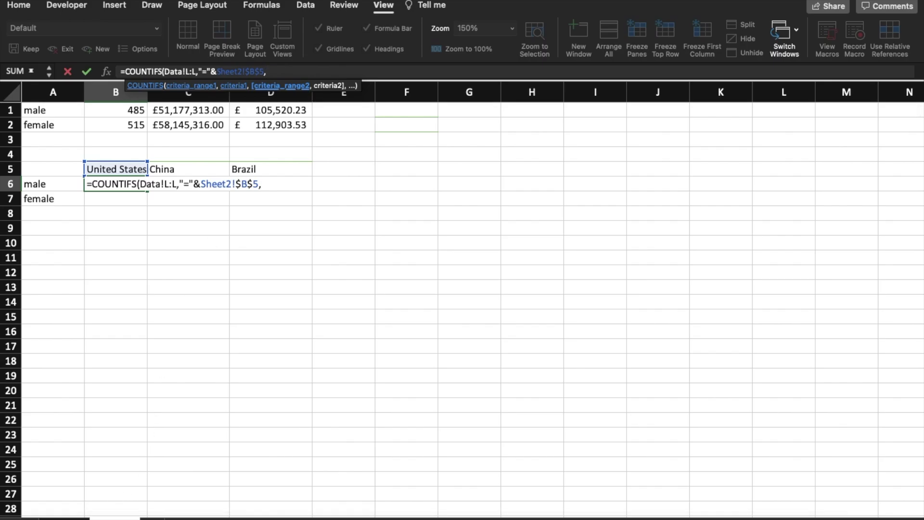
click(63, 518)
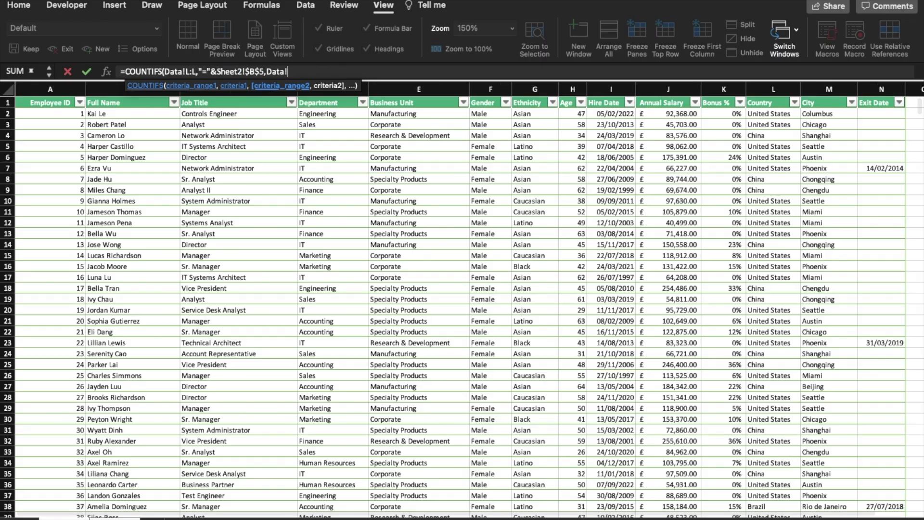
click(488, 88)
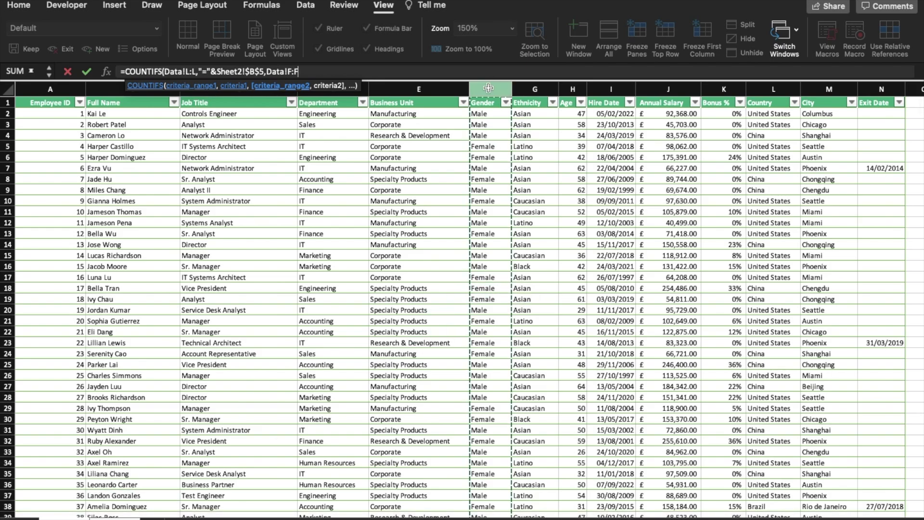
text(,")
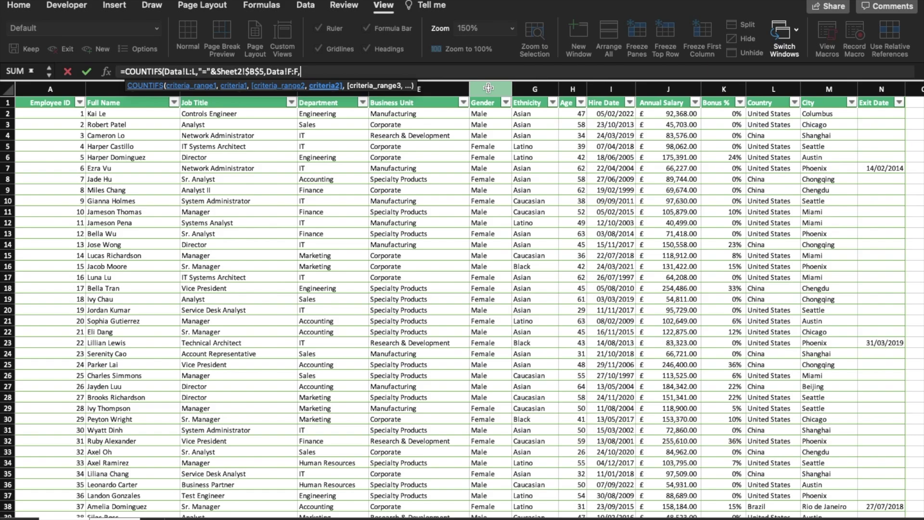
text(="&)
click(115, 518)
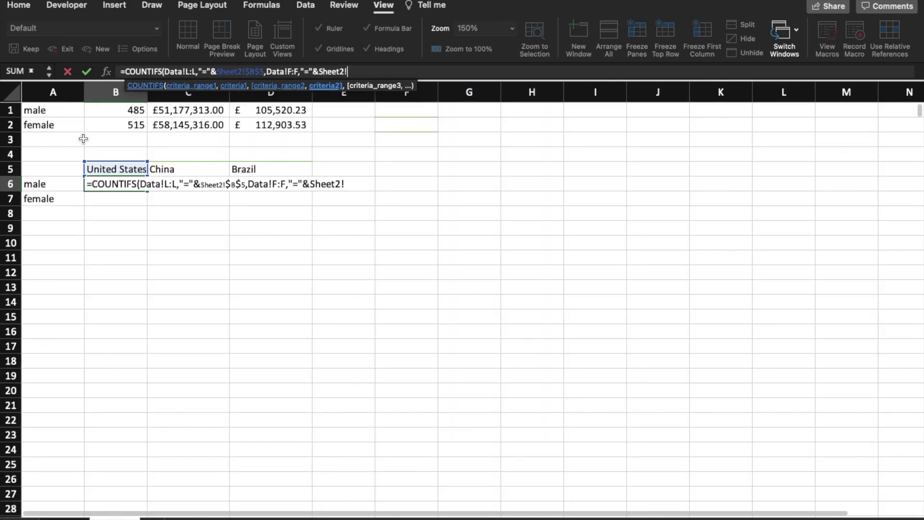
click(57, 184)
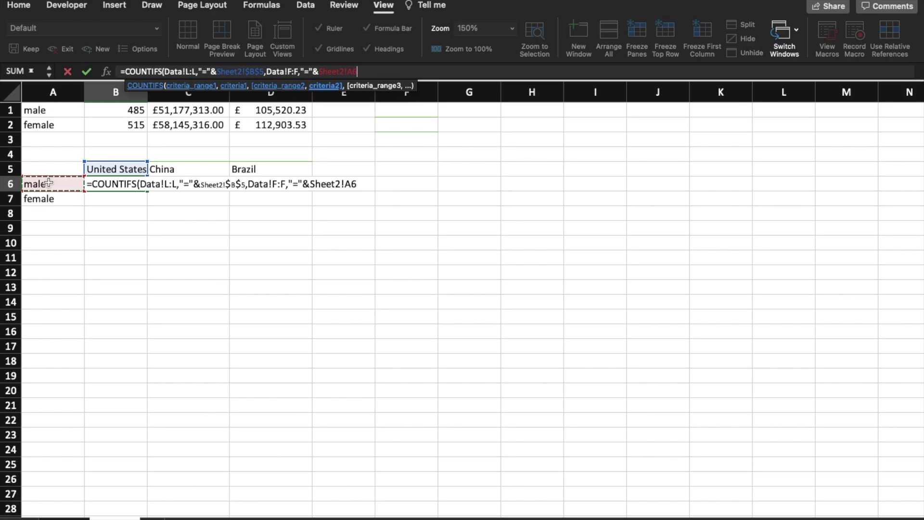
text())
key(Return)
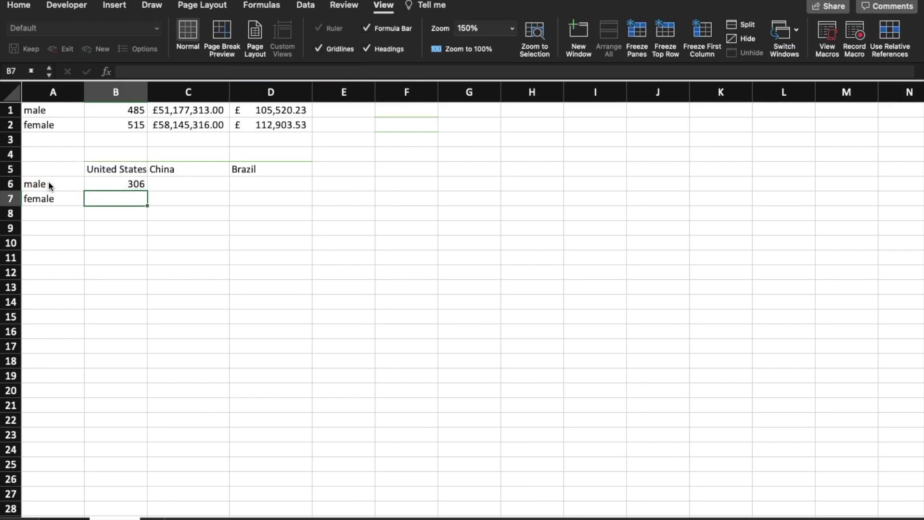
Fill the COUNTIFS formula from B6 down to B7 and across to C6:D6.
click(143, 185)
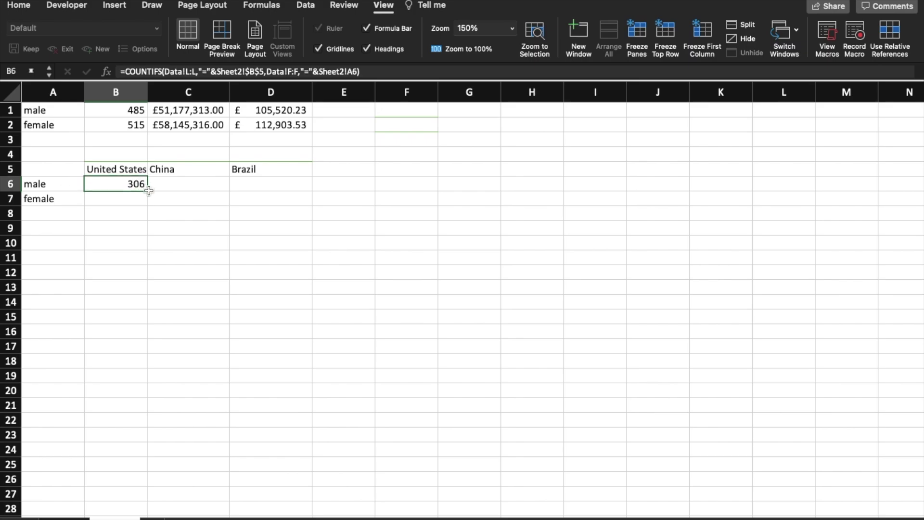
drag(147, 190, 147, 206)
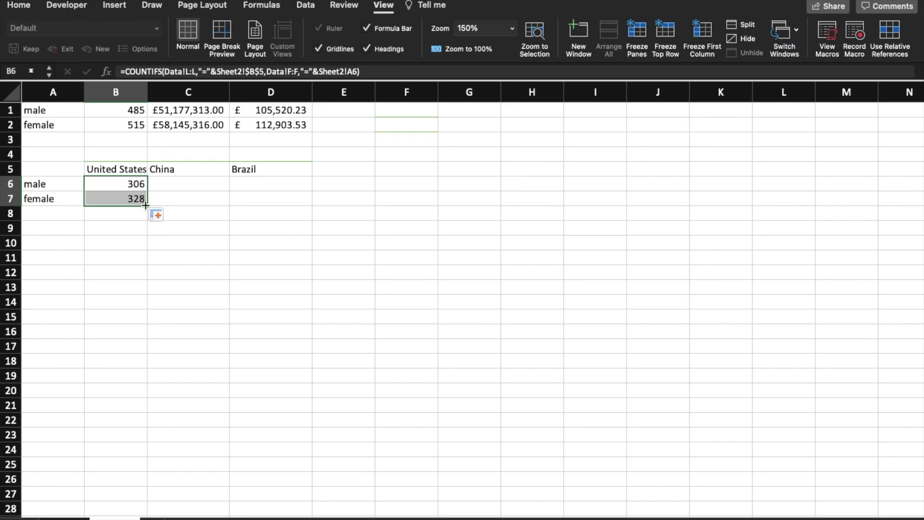
click(140, 183)
drag(147, 190, 281, 191)
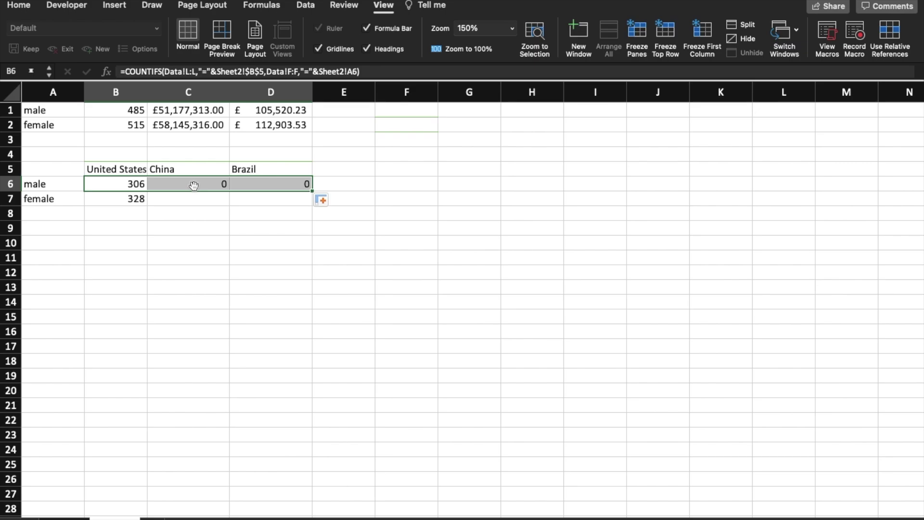
click(190, 221)
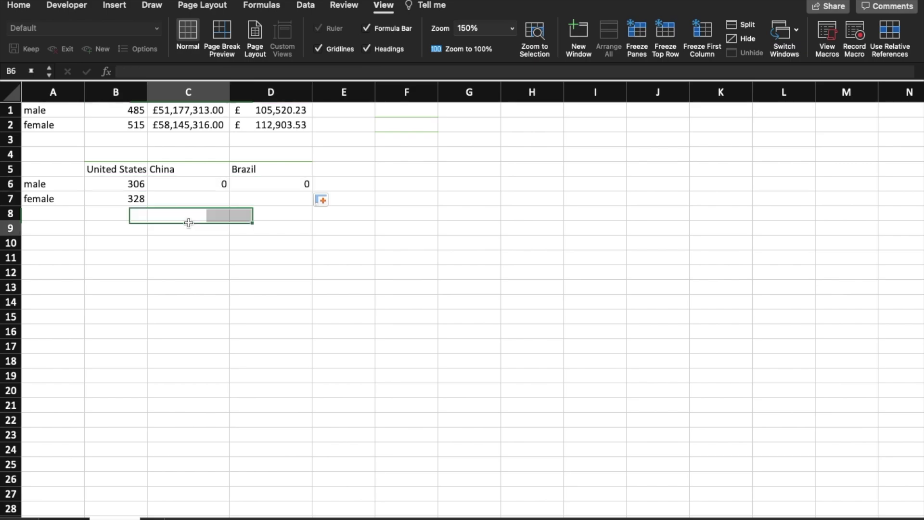
Repoint the criteria in C6's COUNTIFS formula to the male label in A6 and the China heading in $C$5.
click(188, 185)
double_click(186, 185)
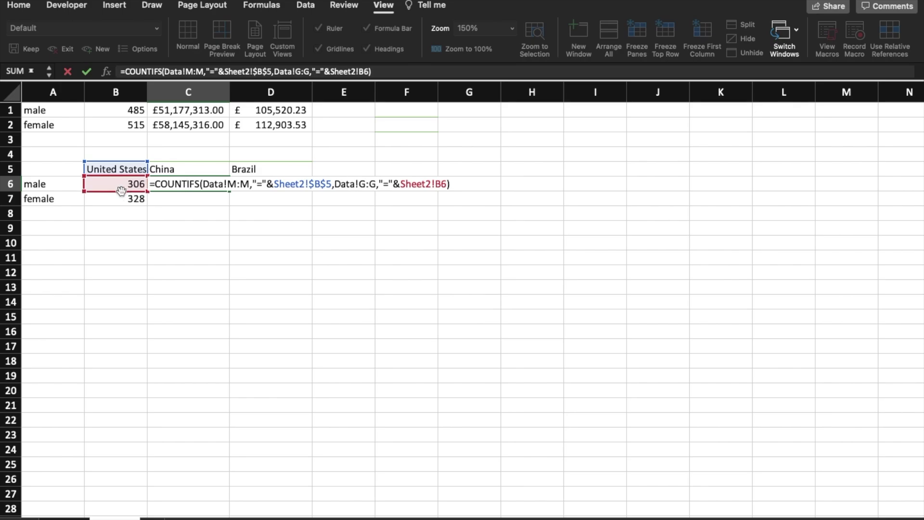
drag(121, 193, 65, 188)
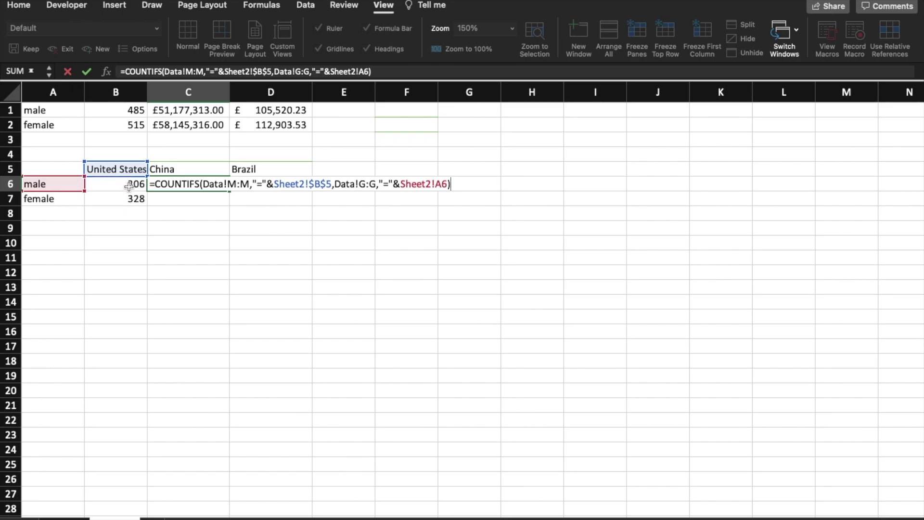
drag(128, 173, 164, 172)
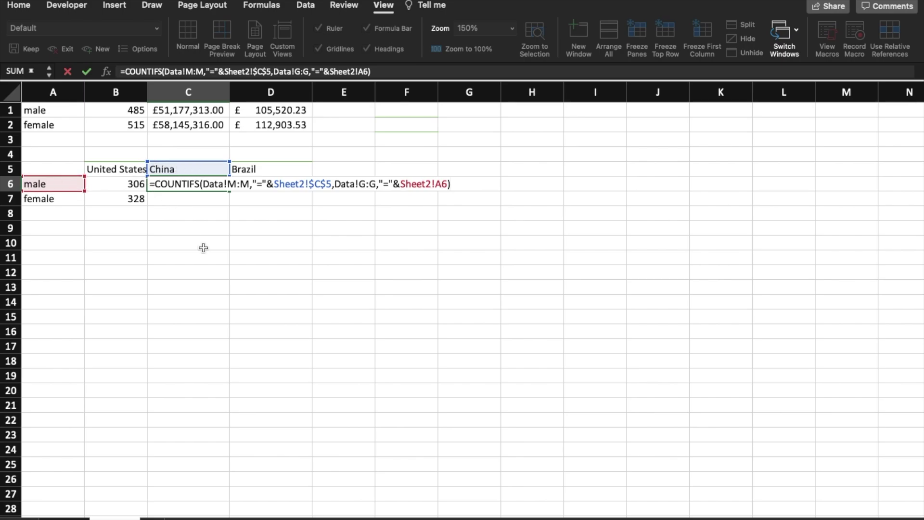
key(Return)
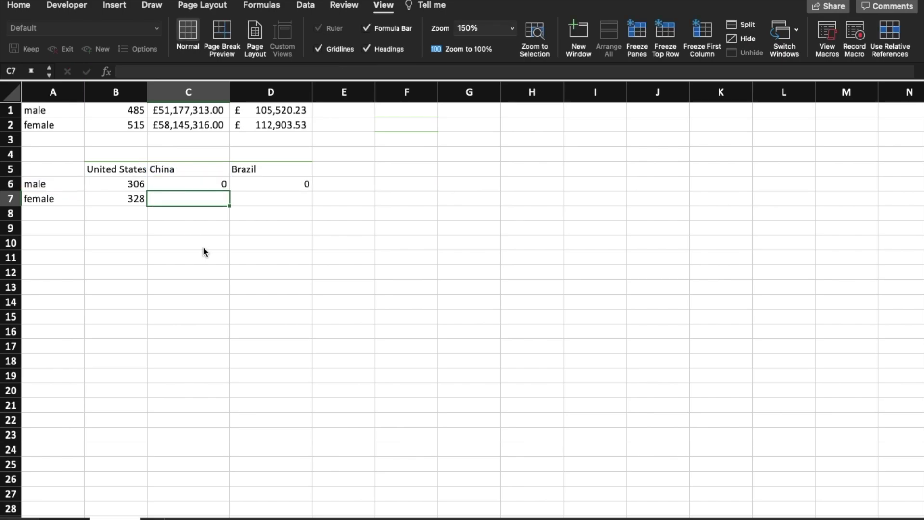
Compare the COUNTIFS ranges in C6 and B6, and check what column M of the Data sheet contains.
click(169, 180)
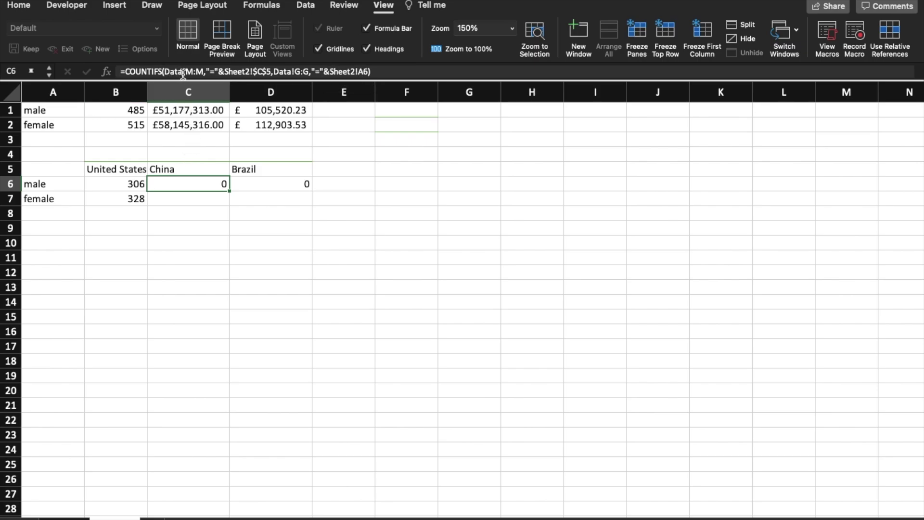
click(167, 213)
click(144, 197)
click(141, 185)
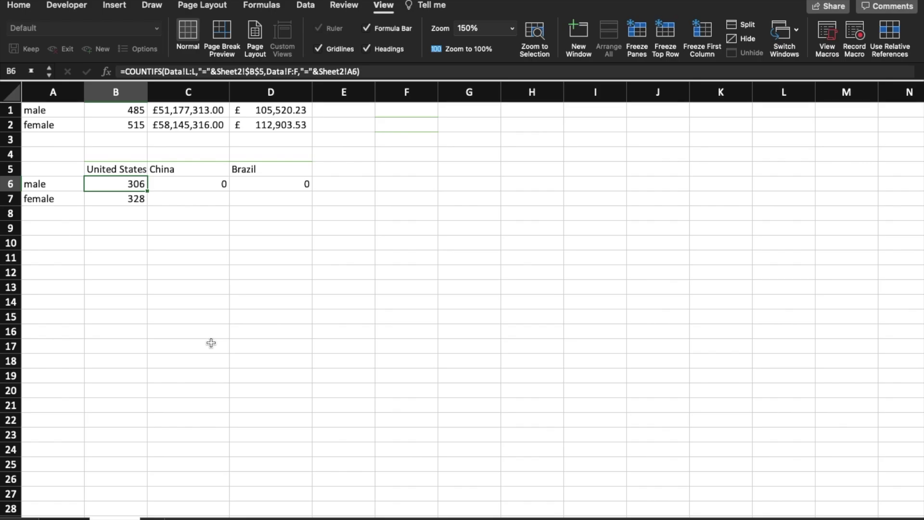
click(64, 518)
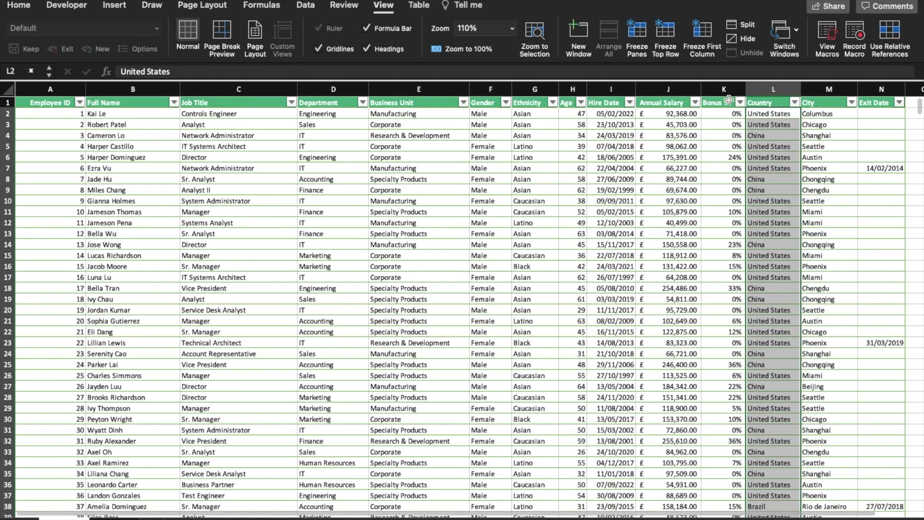
click(818, 91)
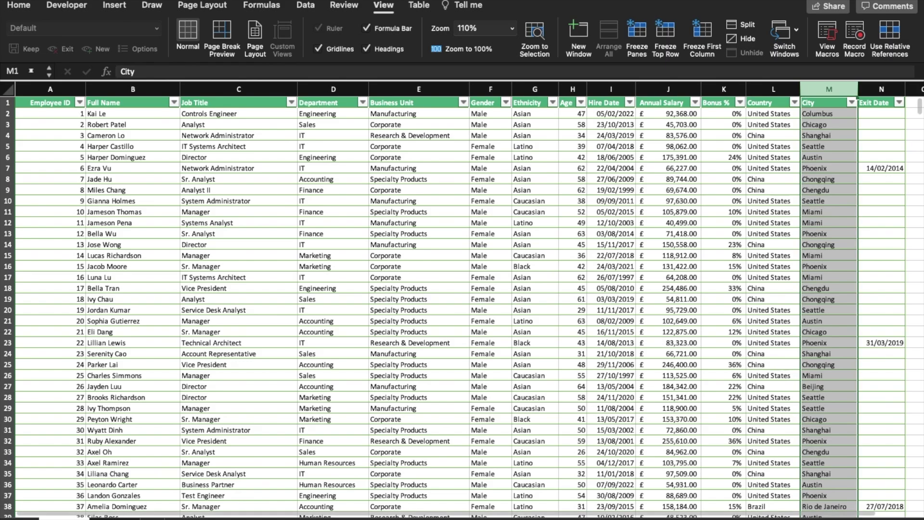
Replace C6's formula on Sheet2 with the exact COUNTIFS formula text from B6, keeping the Data!L:L and Data!F:F ranges.
click(114, 517)
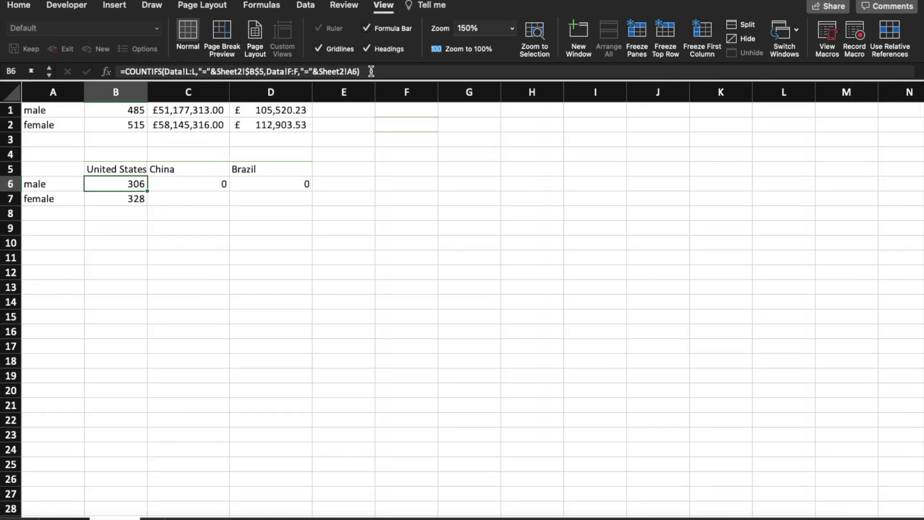
key(F2)
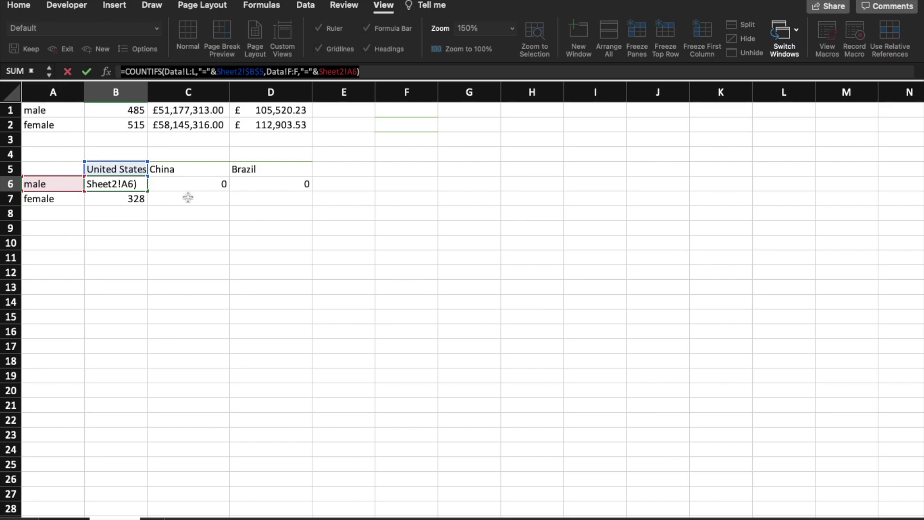
key(Return)
click(186, 182)
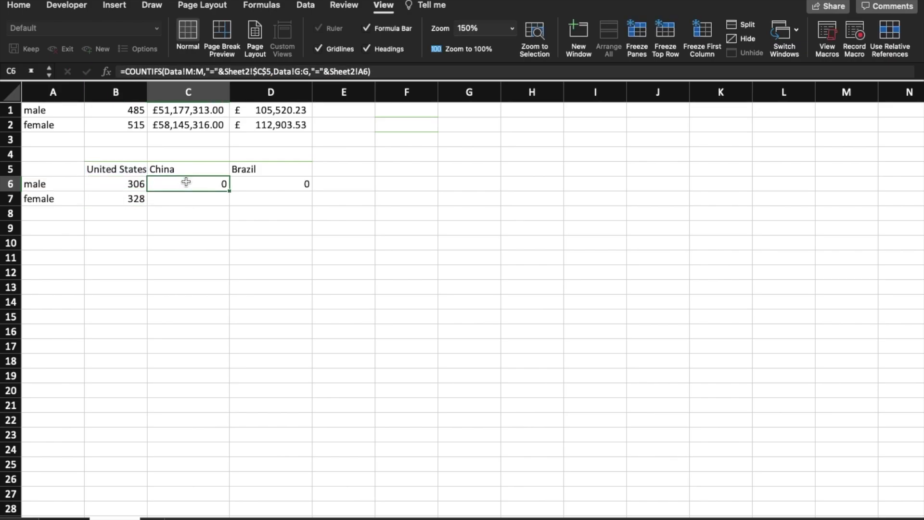
click(373, 73)
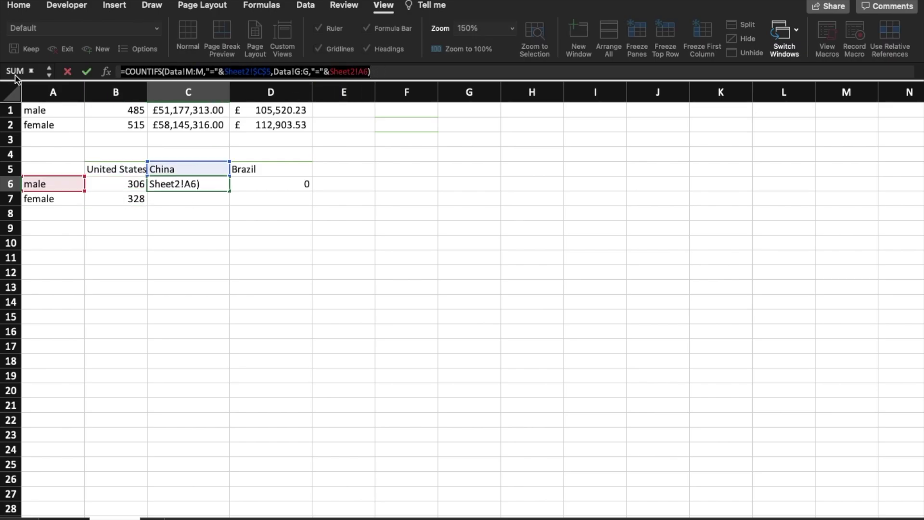
key(super+z)
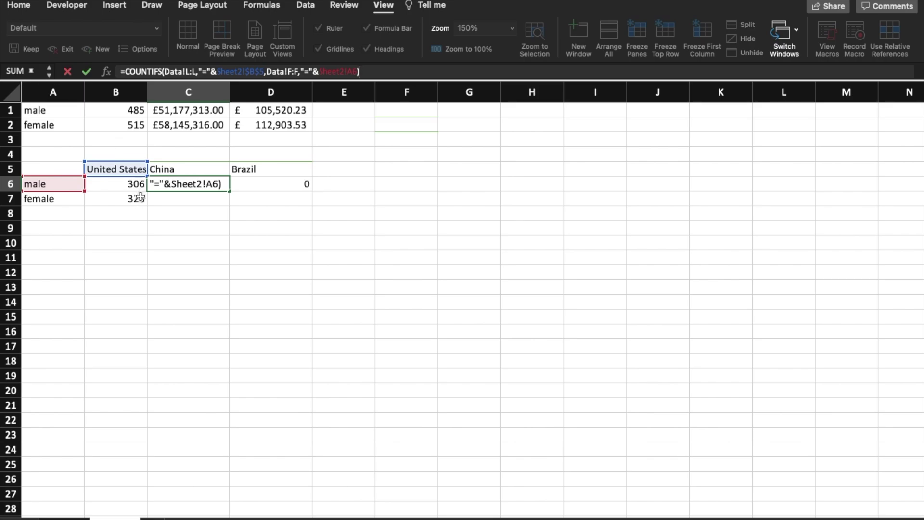
key(Return)
click(202, 183)
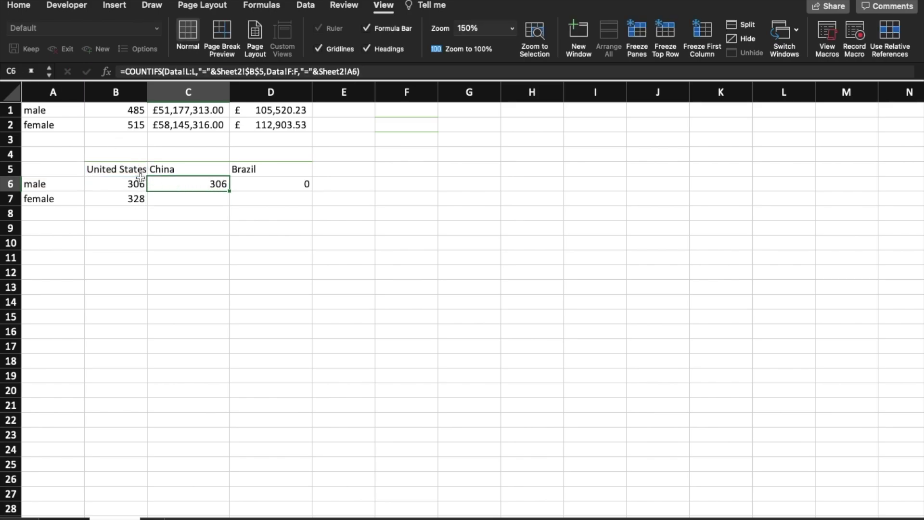
Repoint the country criterion in C6 to the China heading in $C$5 and fill the formula down to C7.
double_click(181, 185)
drag(132, 174, 187, 174)
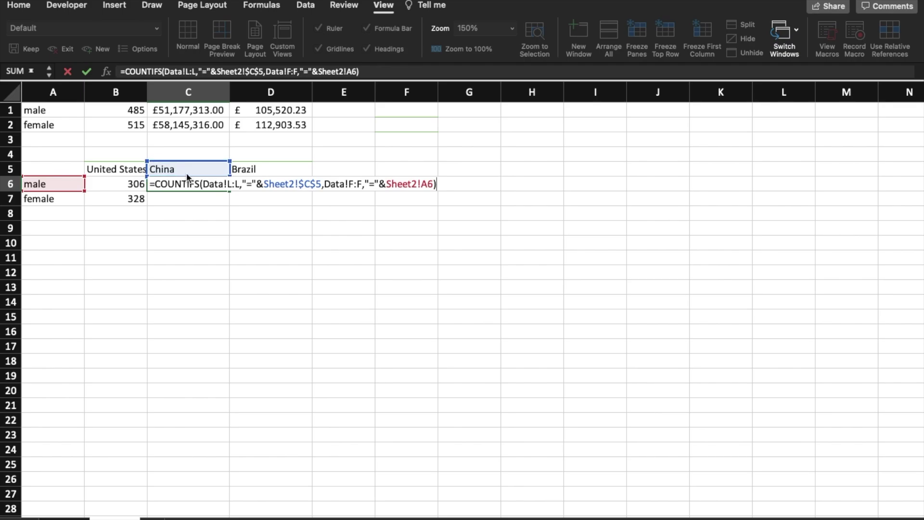
key(Return)
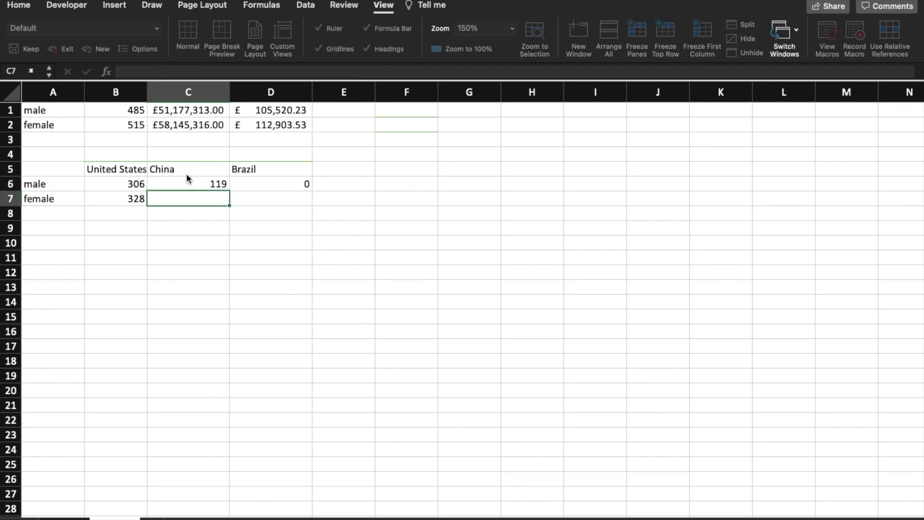
click(197, 184)
drag(232, 192, 232, 202)
Replace D6's formula with the copied COUNTIFS formula and repoint its country criterion to the Brazil heading in $D$5.
click(254, 185)
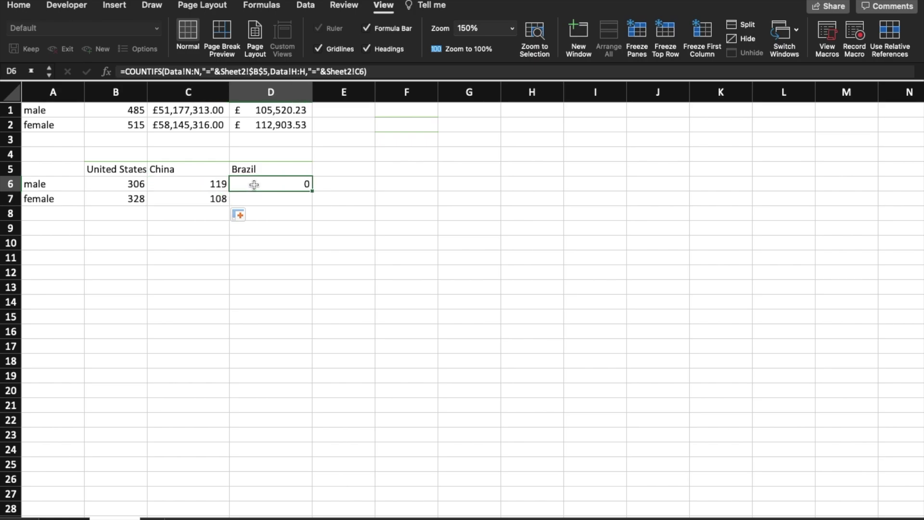
key(super+v)
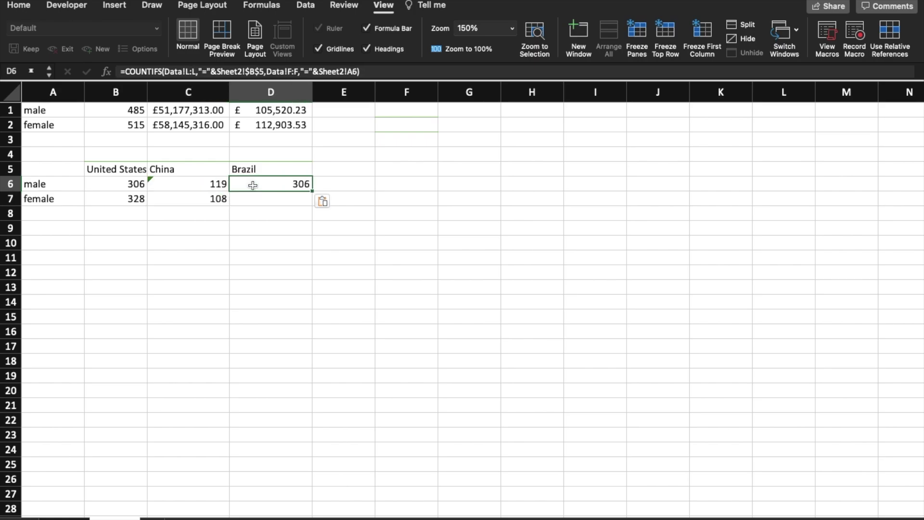
double_click(253, 183)
drag(133, 178, 237, 174)
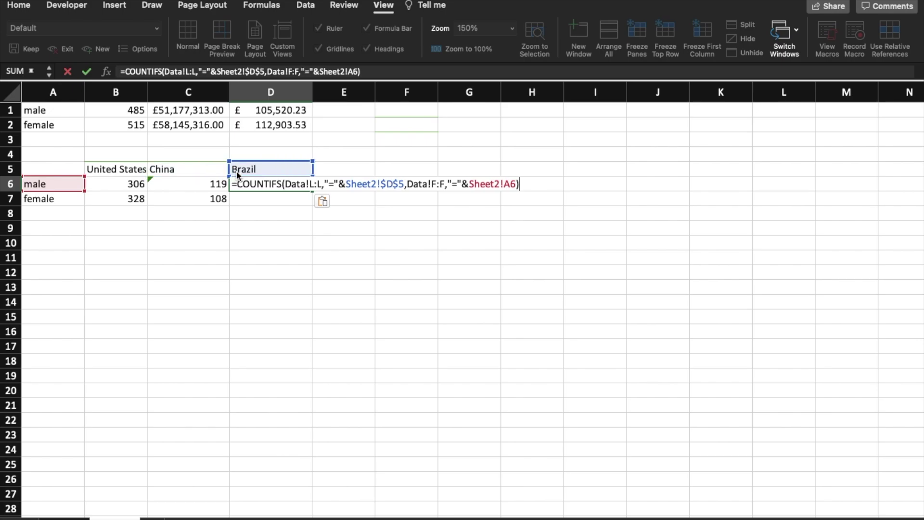
key(Return)
Fill the Brazil COUNTIFS formula from D6 down to D7.
click(252, 181)
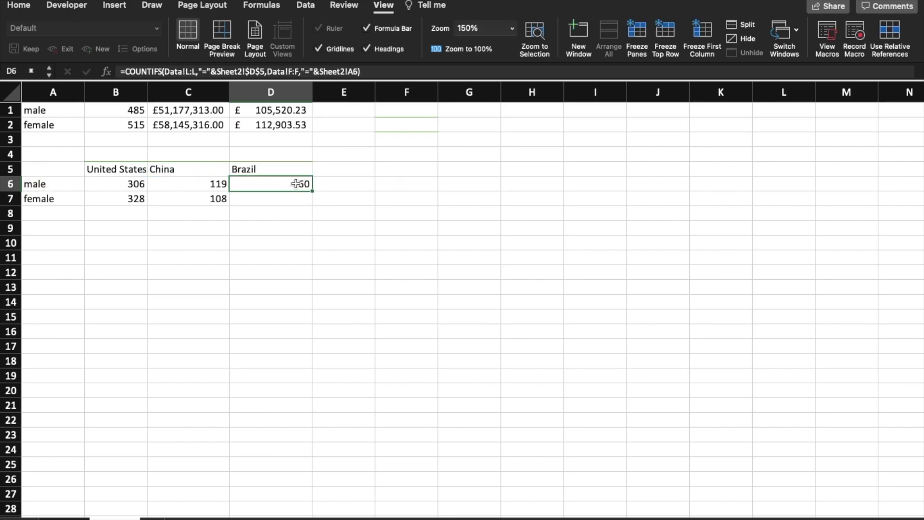
drag(313, 191, 313, 201)
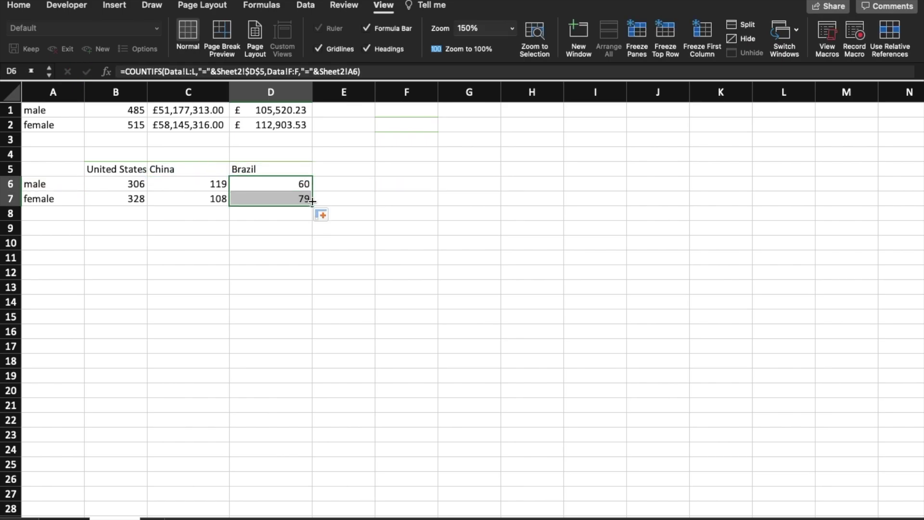
click(210, 245)
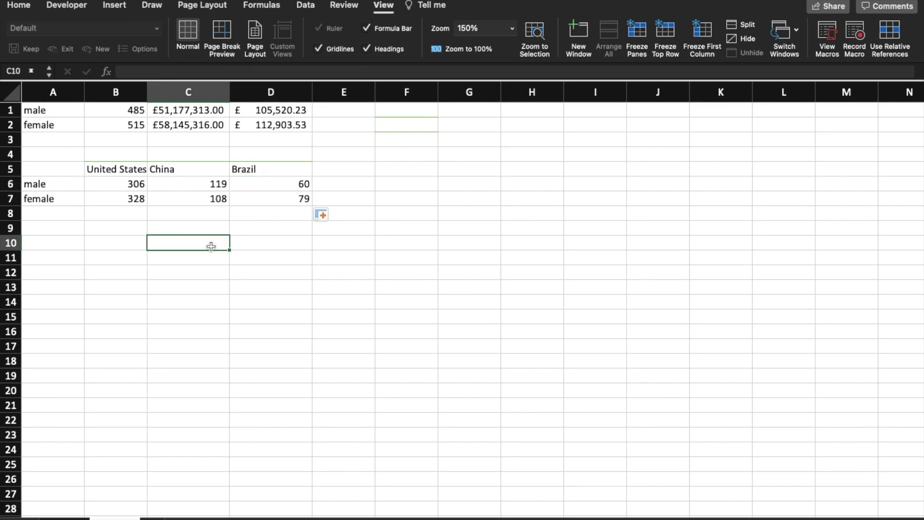
Total the male counts in E6 with =SUM(B6:D6) and fill the formula down to E7 for the female row.
click(355, 184)
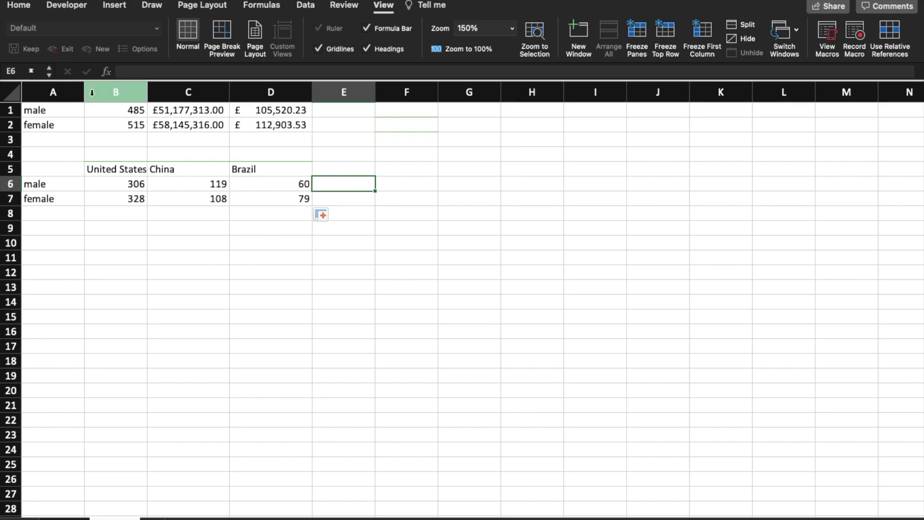
text(=sum)
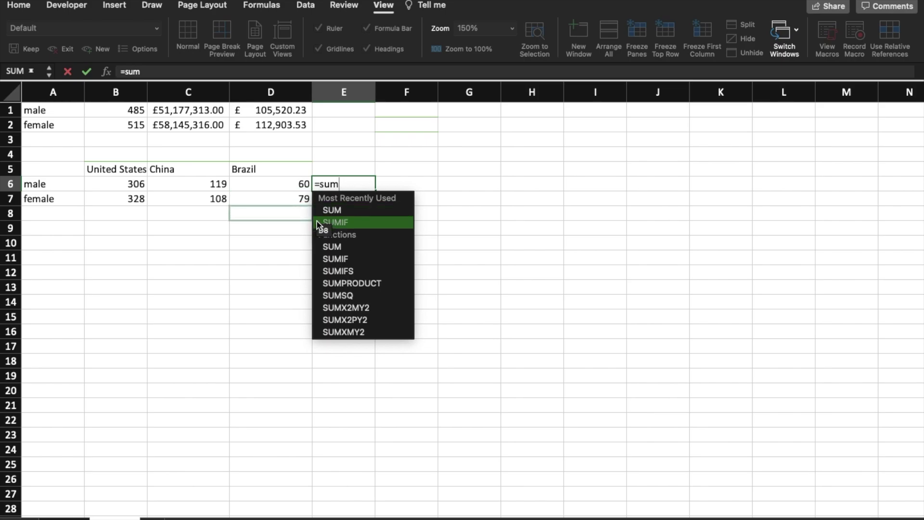
double_click(327, 207)
drag(118, 186, 274, 187)
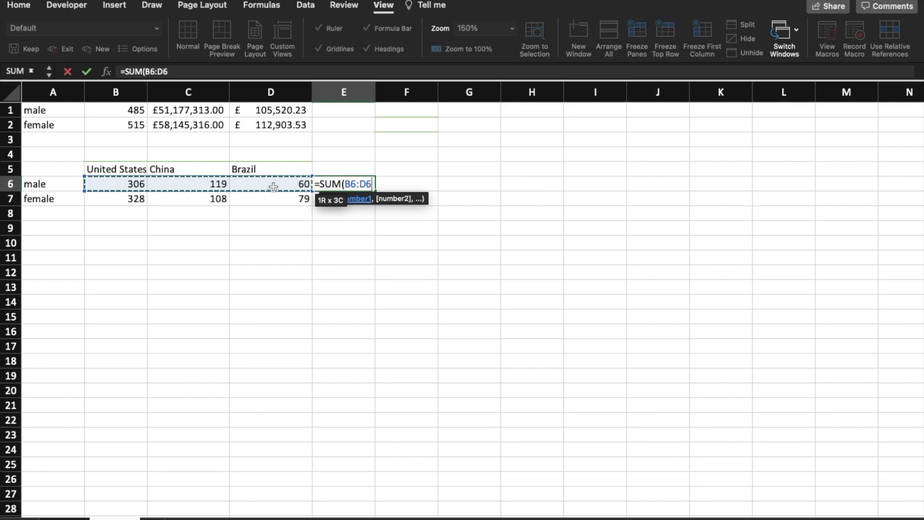
key(Return)
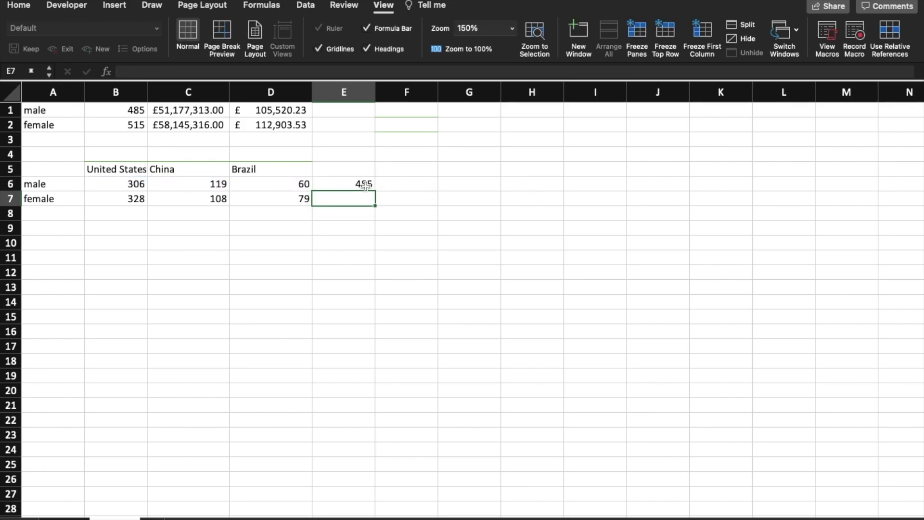
click(372, 184)
drag(376, 192, 377, 206)
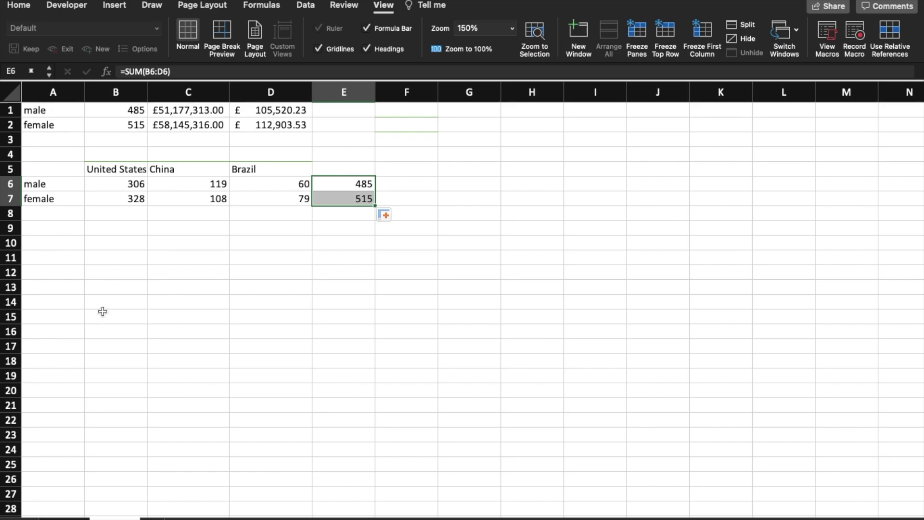
Copy the male and female labels from A6:A7 to A9:A10.
drag(75, 184, 76, 194)
key(cmd+c)
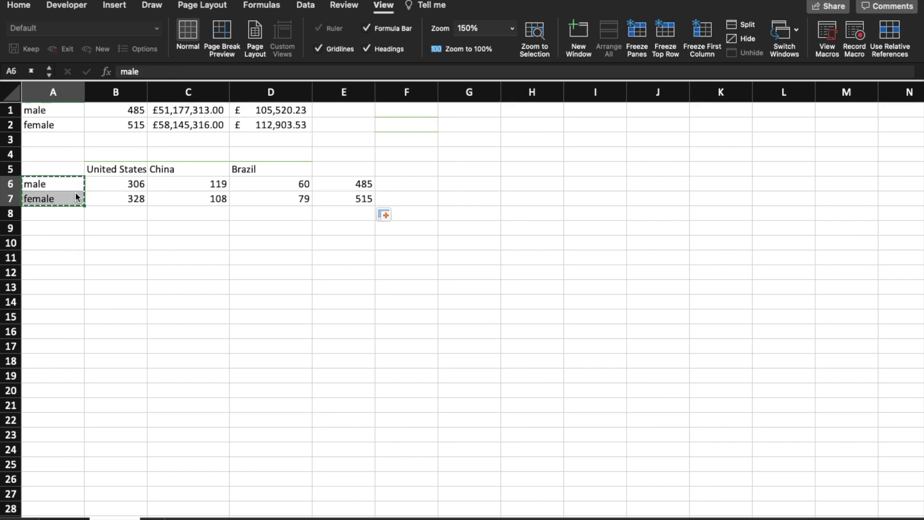
click(72, 227)
key(cmd+v)
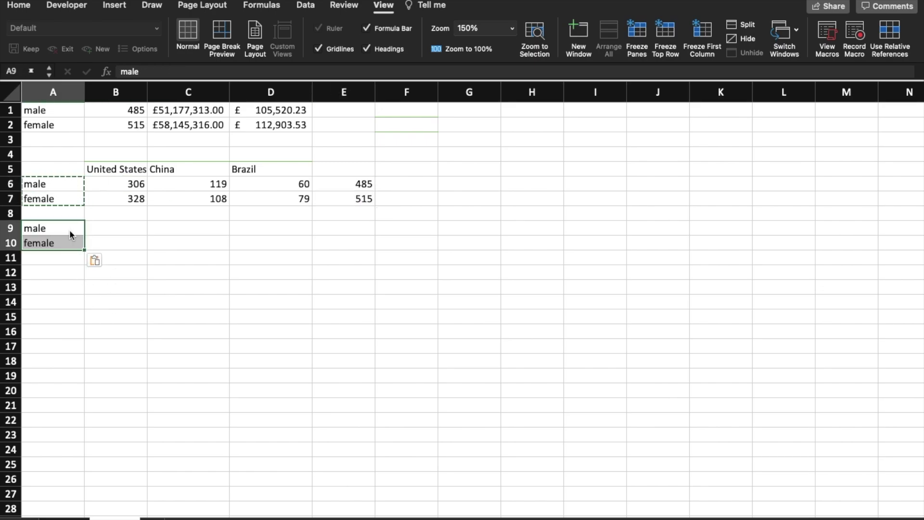
Start a SUMIFS formula in B9 with the Annual Salary column Data!J:J as the sum range.
click(111, 230)
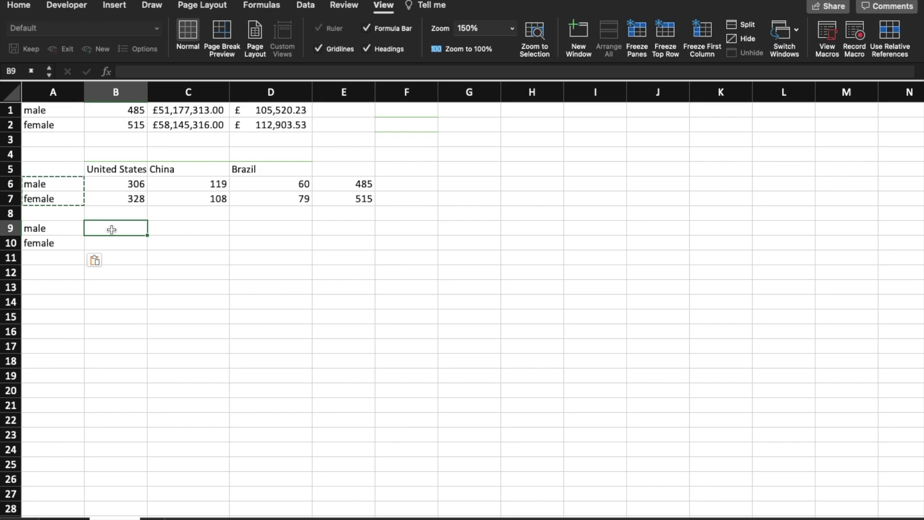
text(=)
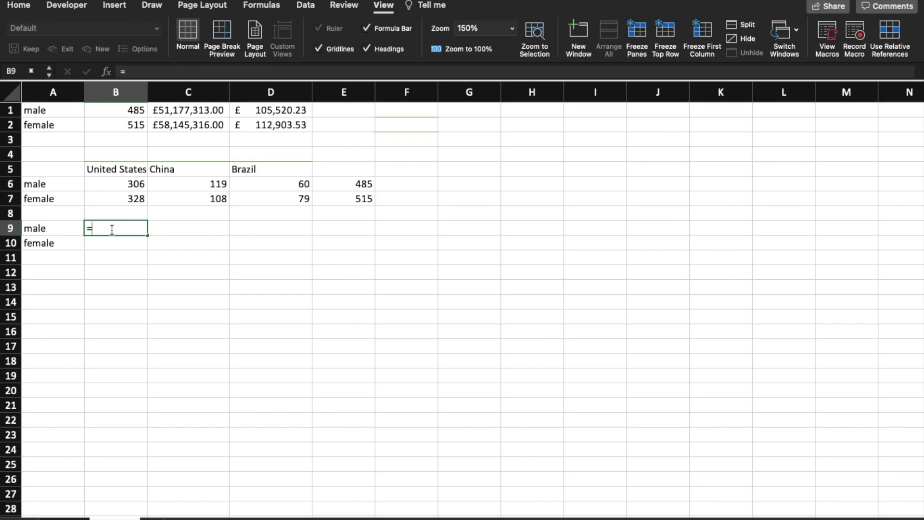
text(sumi)
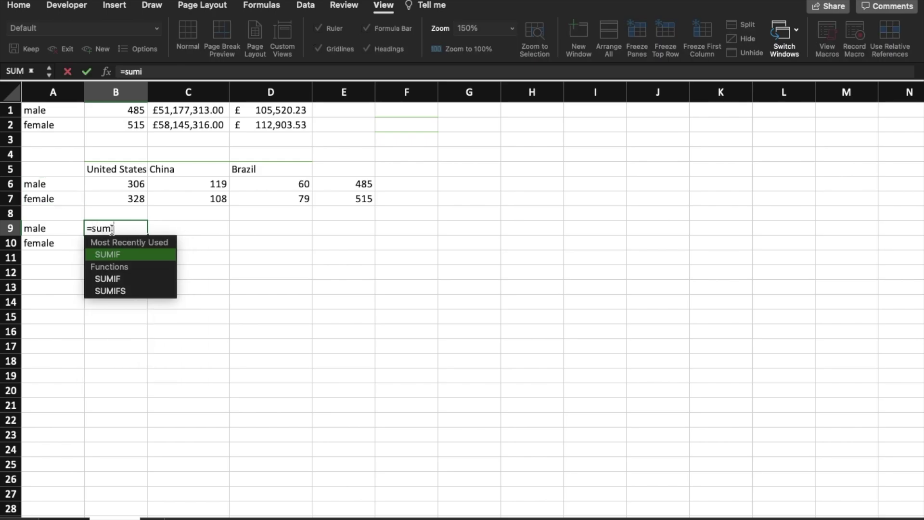
text(f)
double_click(117, 292)
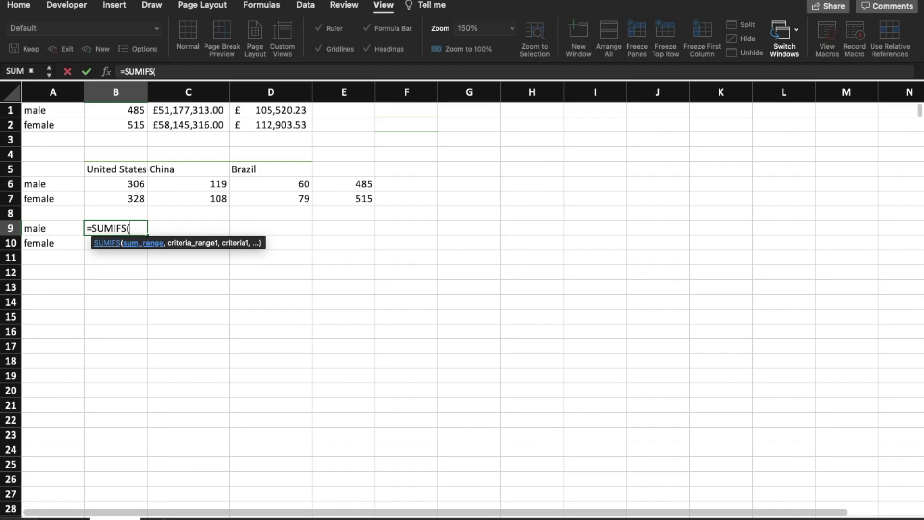
click(420, 517)
click(667, 92)
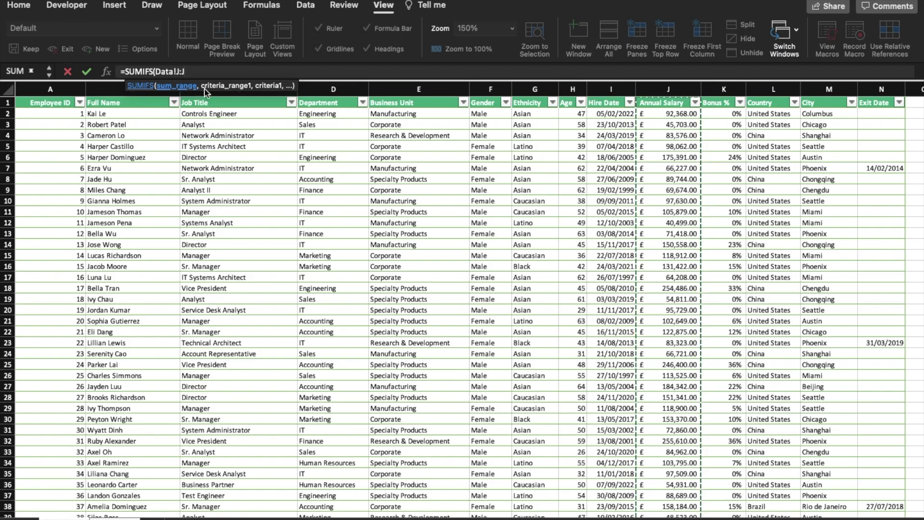
Add the Country column Data!L:L as first criteria range of the SUMIFS formula, with "="&Sheet2!B5 as its criterion.
text(,)
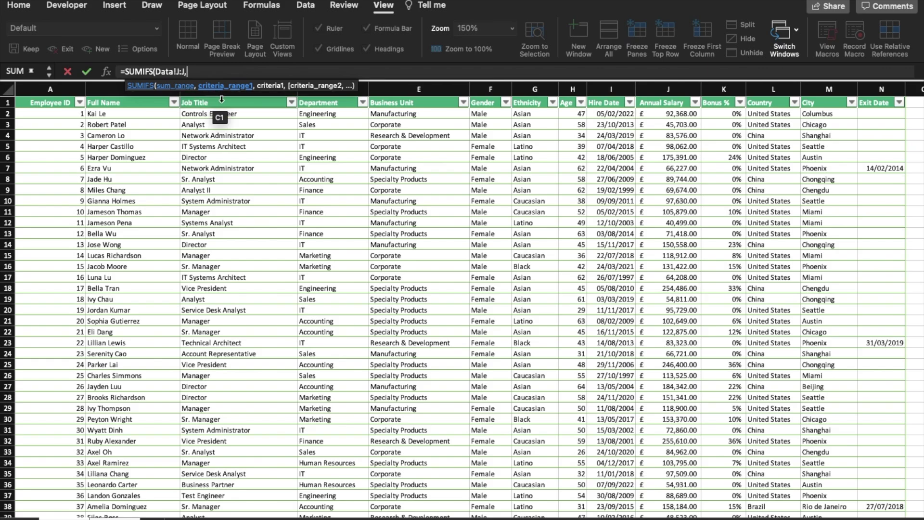
click(780, 87)
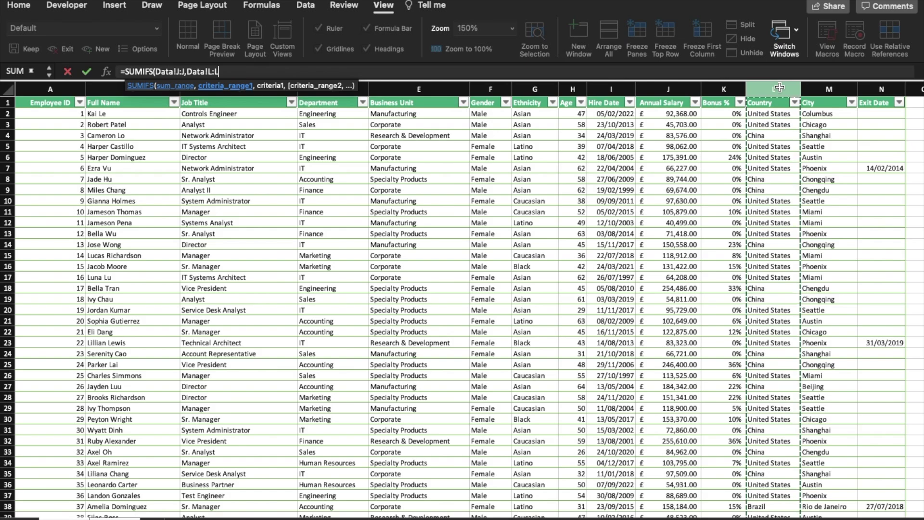
text(,"="&)
click(115, 518)
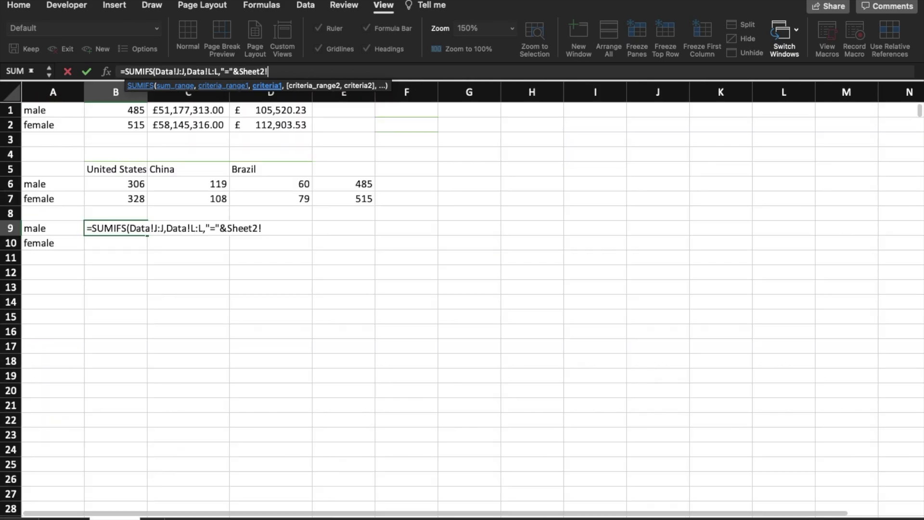
click(123, 168)
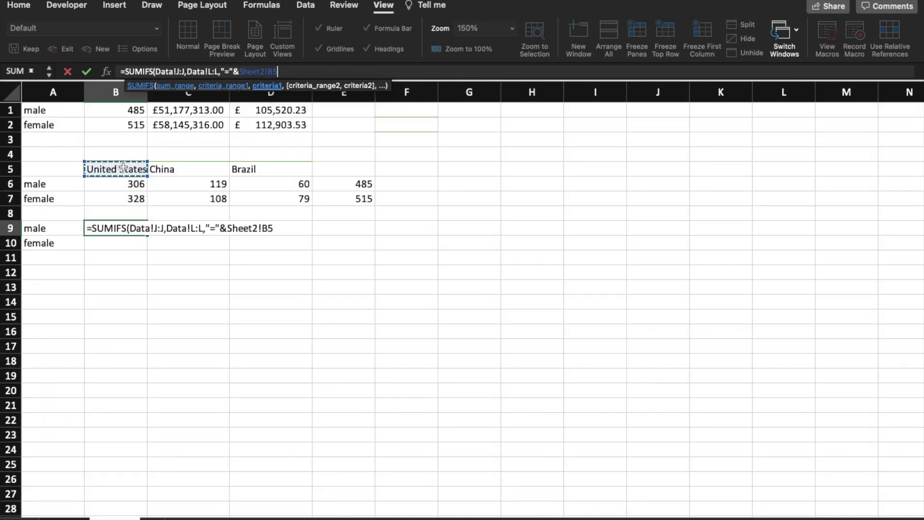
Add the Gender column Data!F:F as second criteria range with "="&Sheet2!A9 as its criterion, and complete the SUMIFS formula in B9.
text(,)
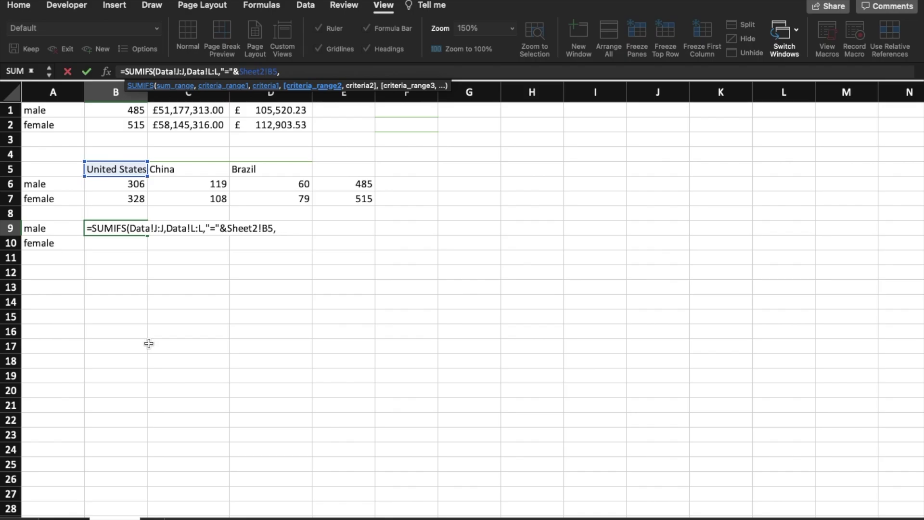
click(78, 514)
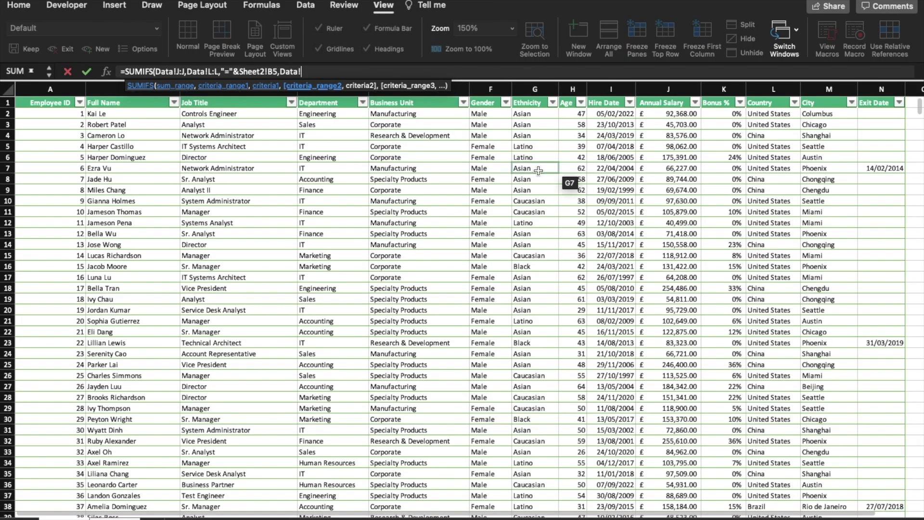
click(486, 90)
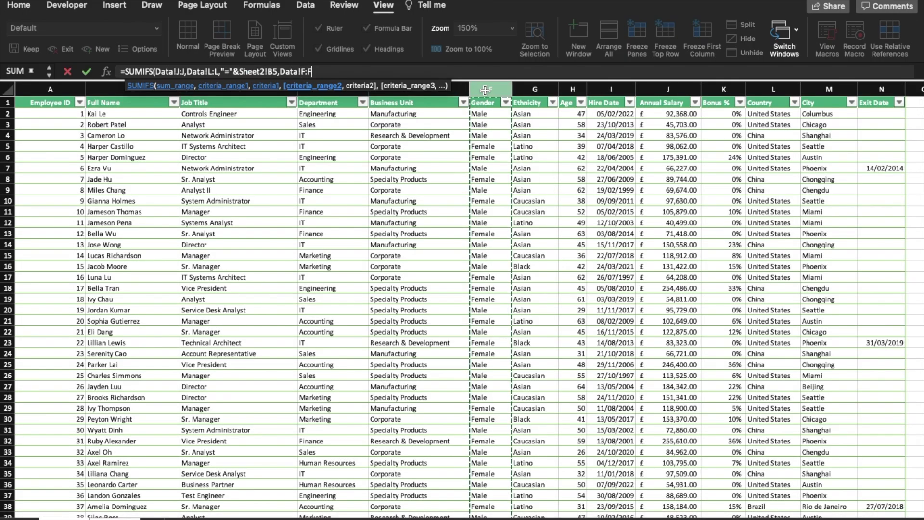
text(,")
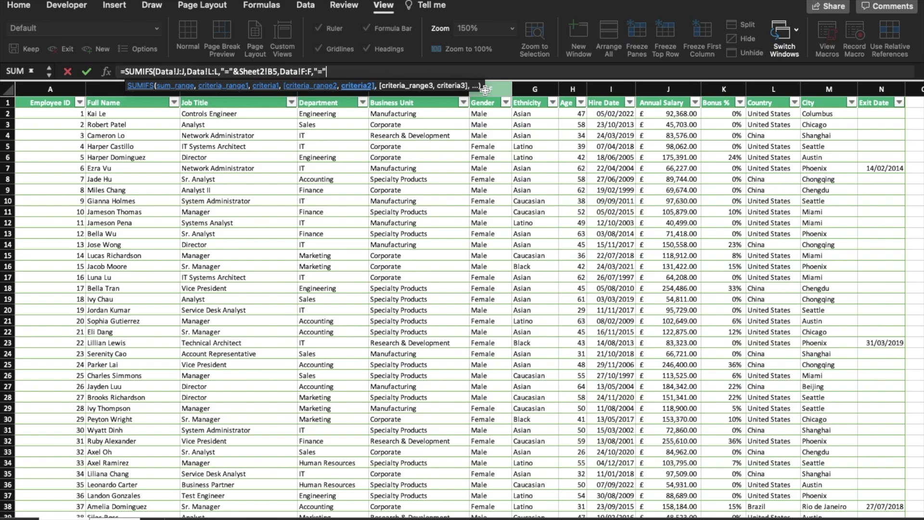
text(="&)
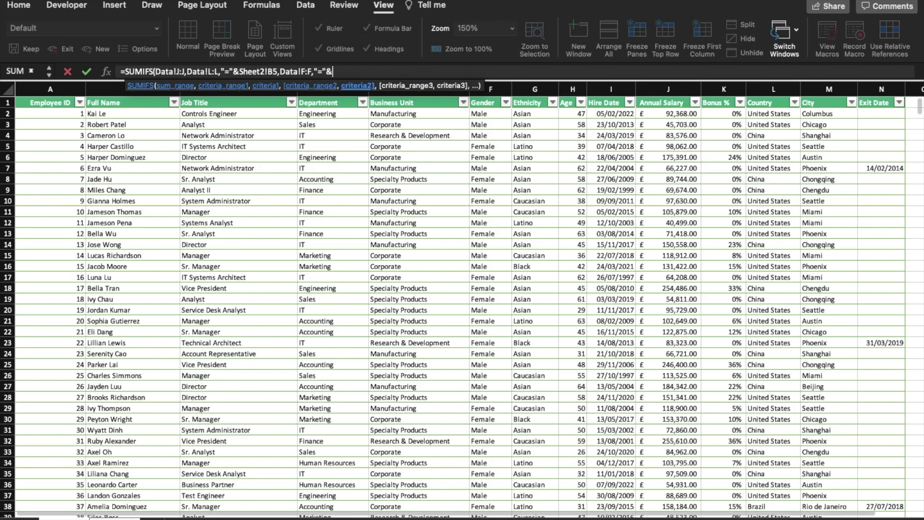
click(118, 518)
click(47, 227)
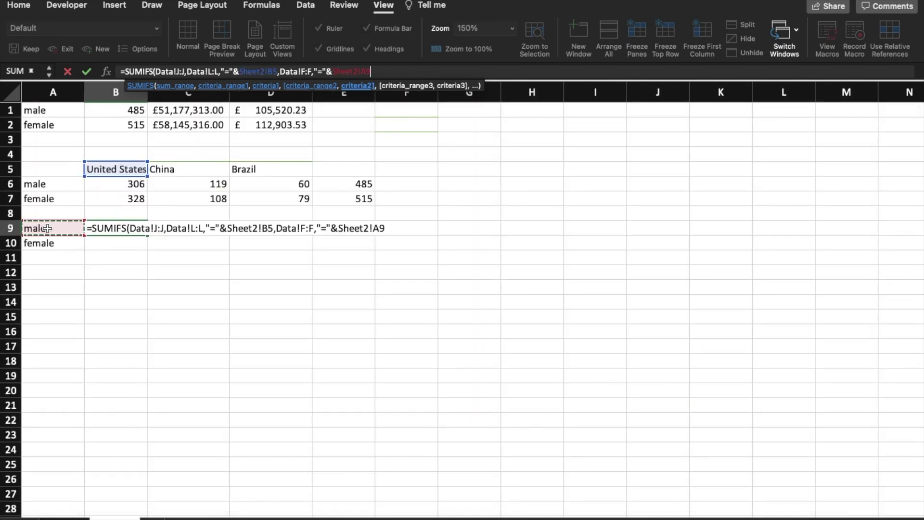
key(Return)
Make the country reference in B9's SUMIFS formula absolute as $B$5 and fill the formula down to B10 for the female row.
click(123, 230)
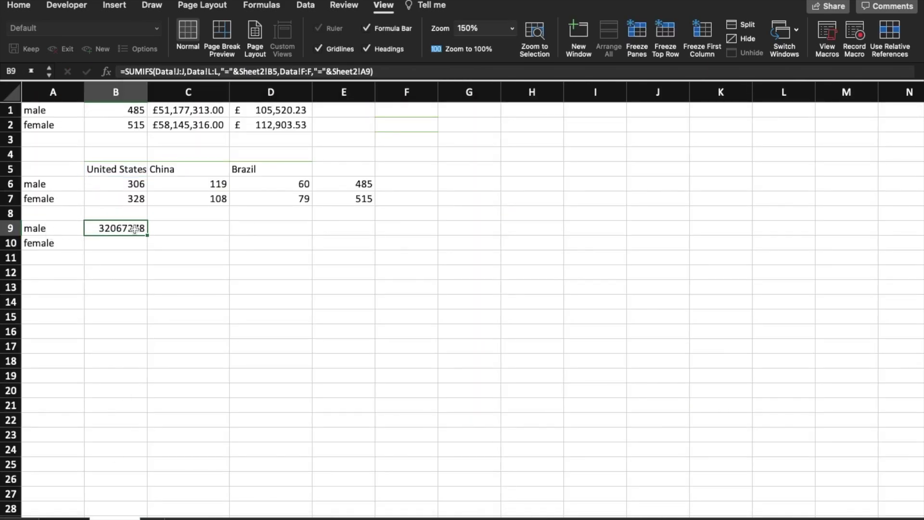
click(266, 73)
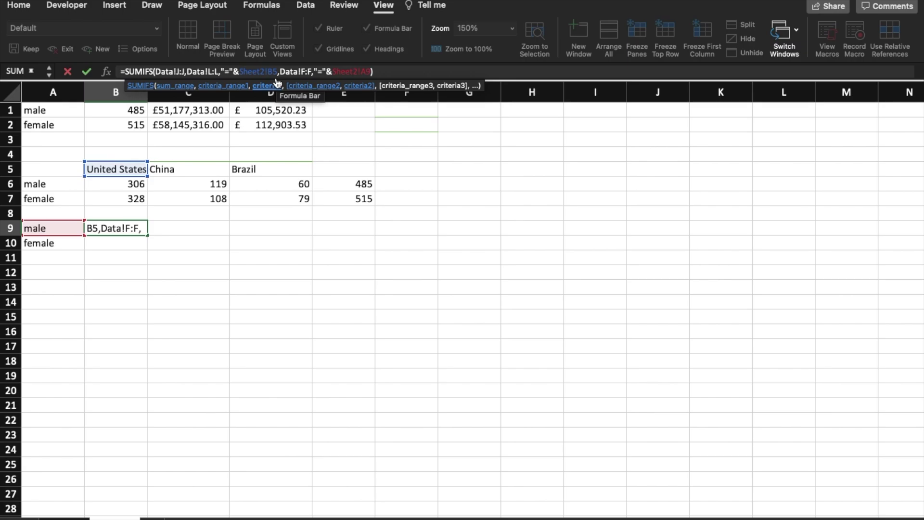
text($B)
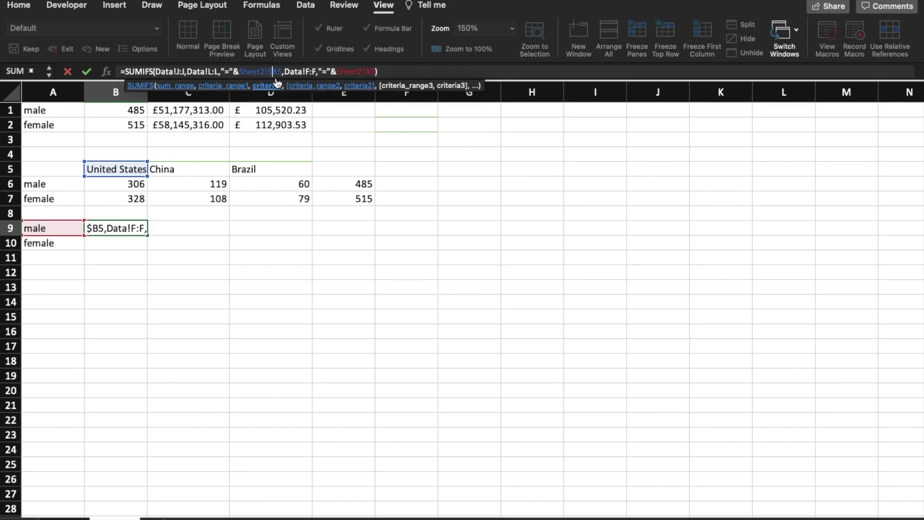
text($)
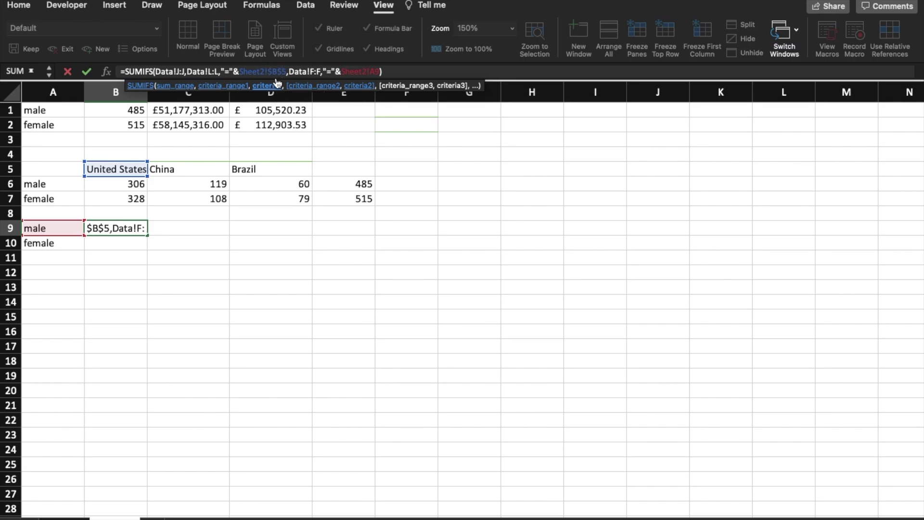
key(Return)
click(107, 227)
drag(148, 235, 149, 244)
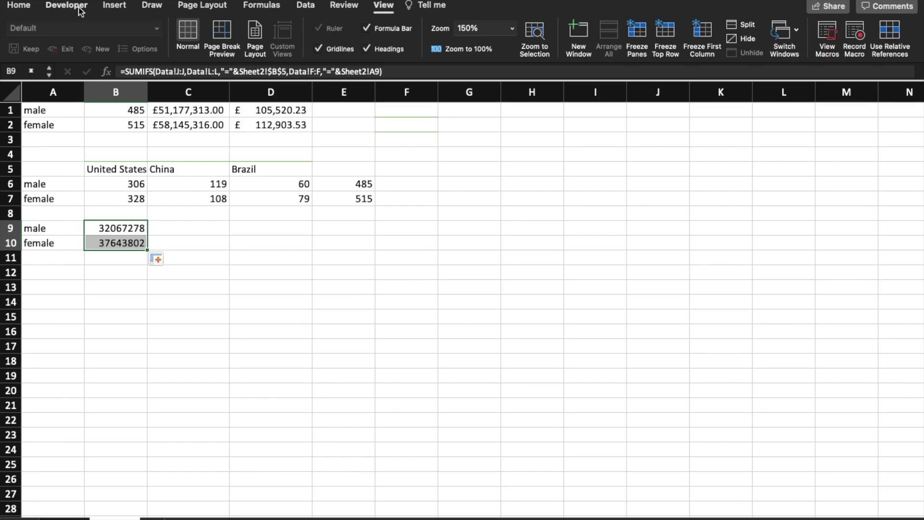
Apply the pound Accounting number format to the United States salary sums in B9:B10.
click(19, 7)
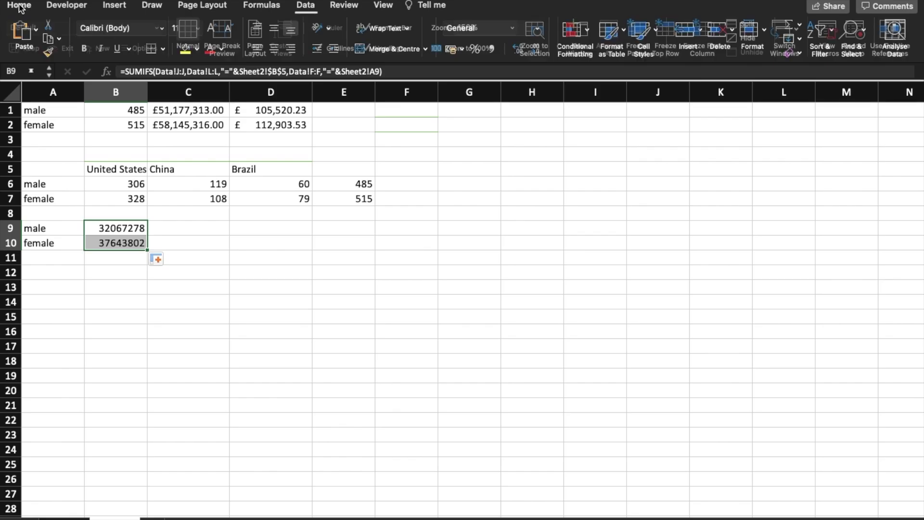
click(450, 51)
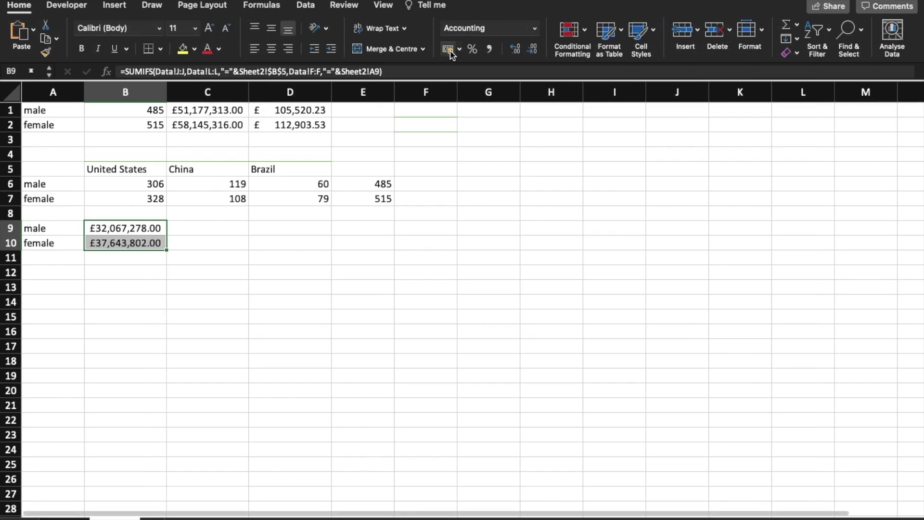
click(204, 274)
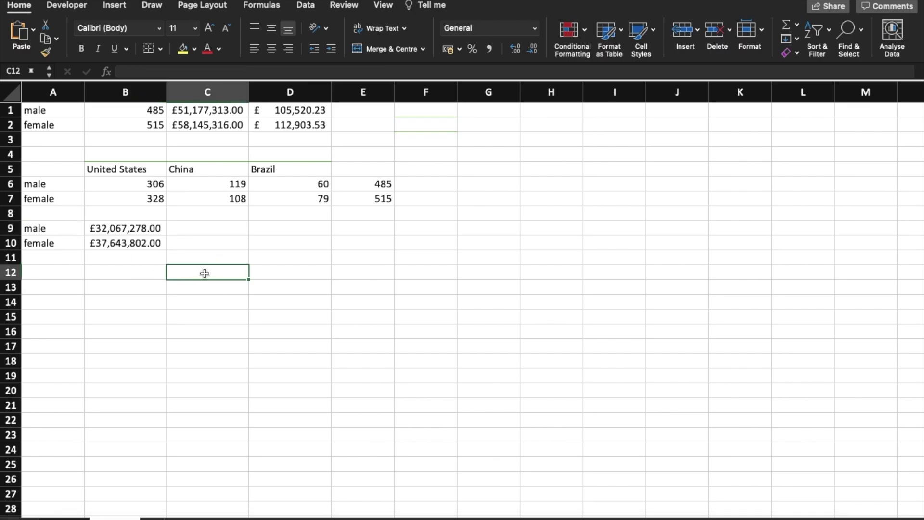
Copy the SUMIFS formula text from B9 unchanged into C9 and D9 for the China and Brazil columns.
click(155, 230)
drag(381, 71, 119, 75)
key(super+c)
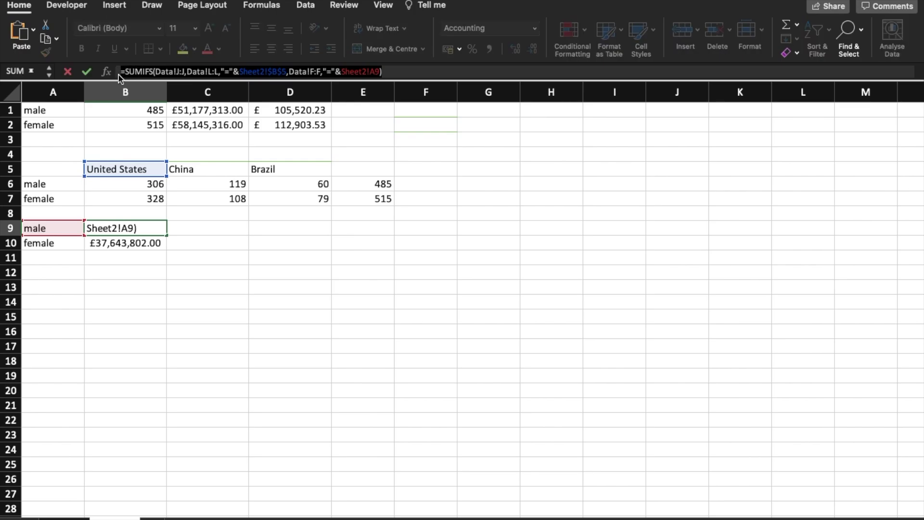
key(Return)
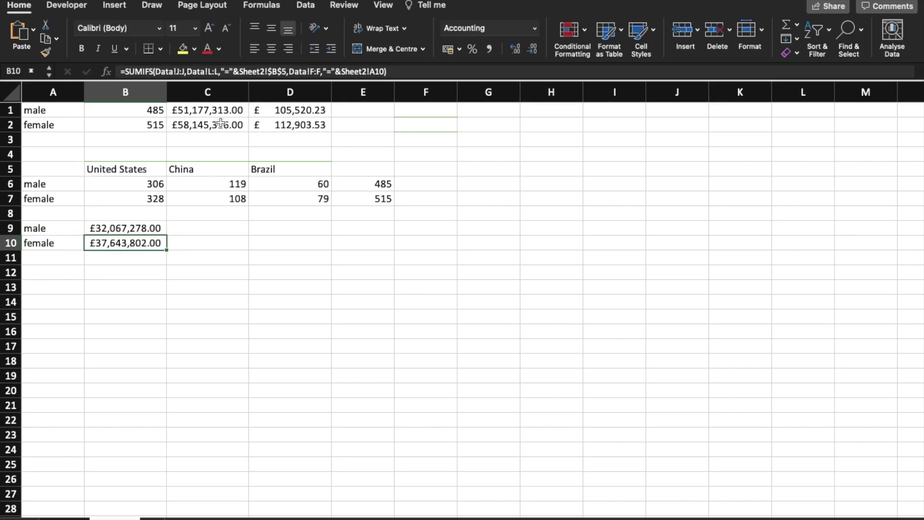
click(195, 229)
key(super+v)
click(284, 229)
key(super+v)
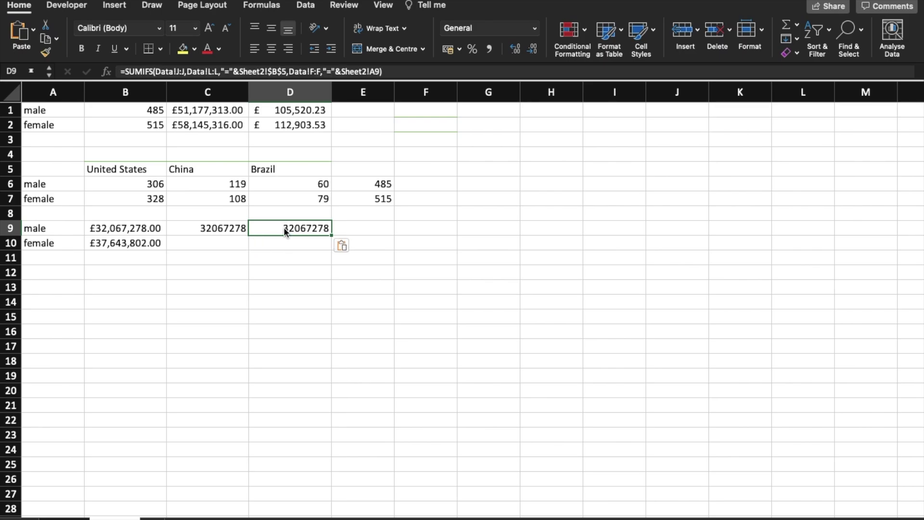
Repoint the country criterion to China in $C$5 for the C9 formula and to Brazil in $D$5 for the D9 formula.
double_click(225, 230)
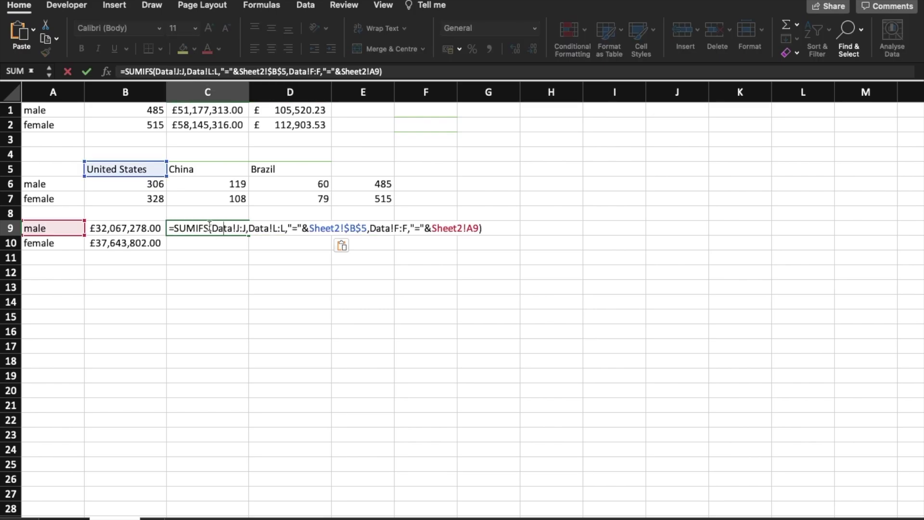
drag(143, 174, 183, 173)
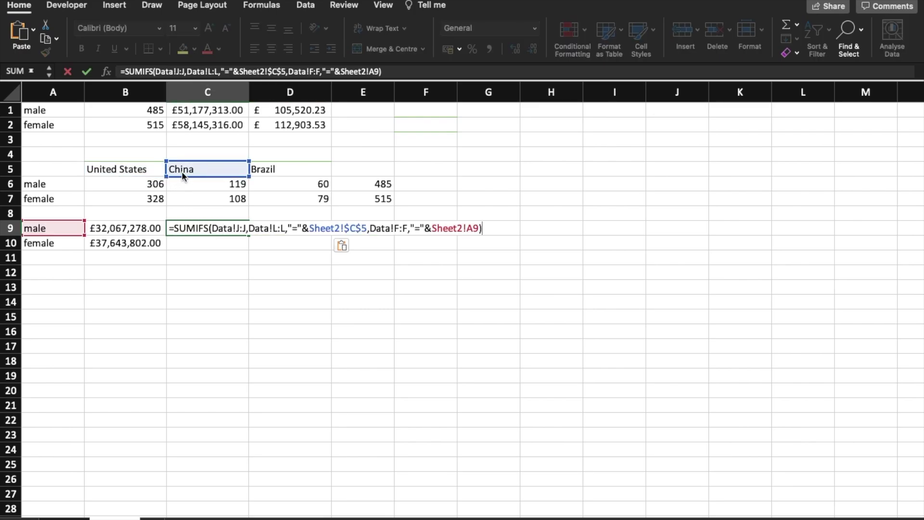
key(Return)
double_click(293, 230)
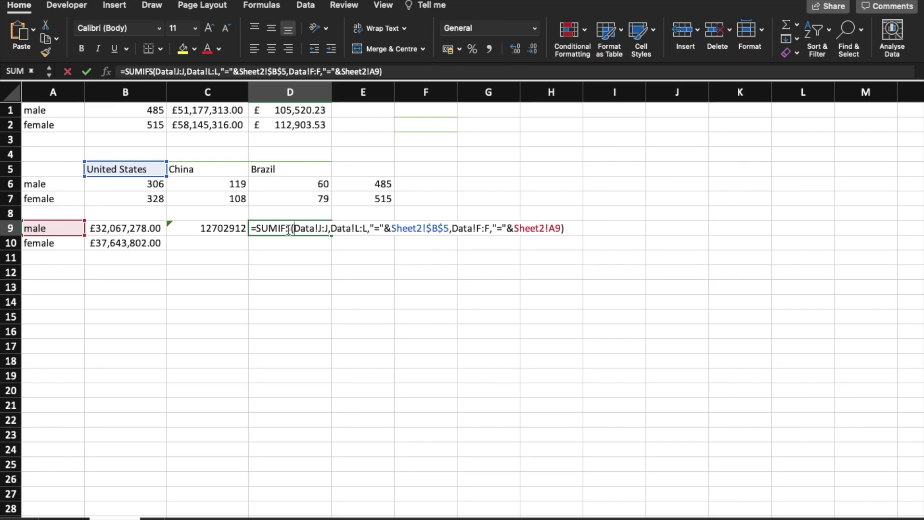
drag(155, 176, 267, 174)
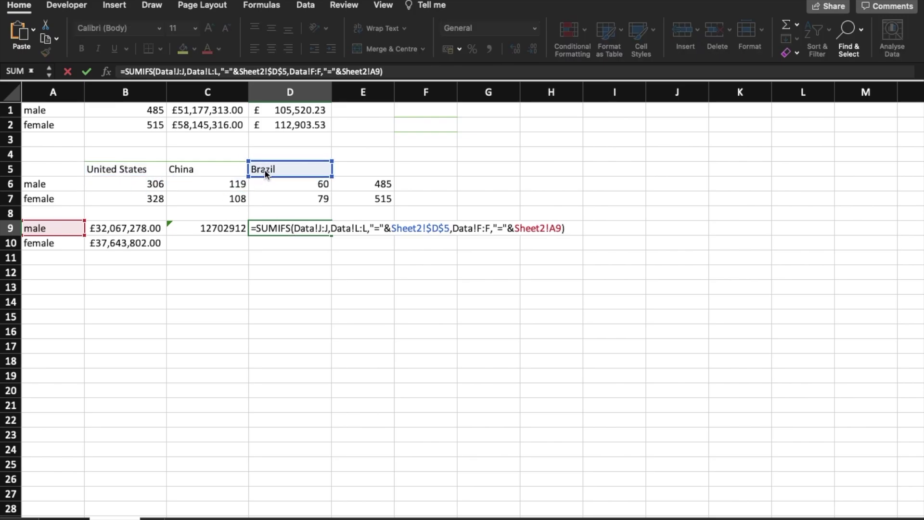
key(Return)
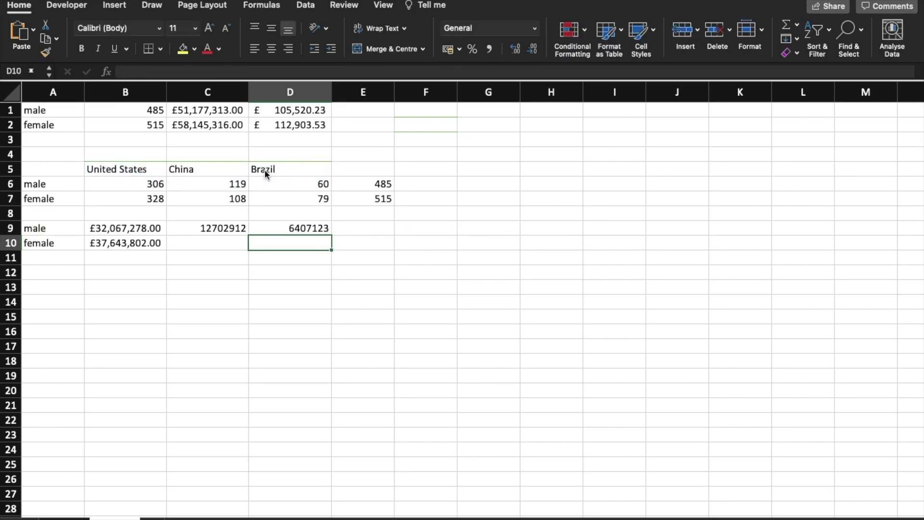
Fill the C9:D9 formulas down to the female row and apply the pound Accounting format to C9:D10.
drag(243, 230, 331, 251)
click(447, 50)
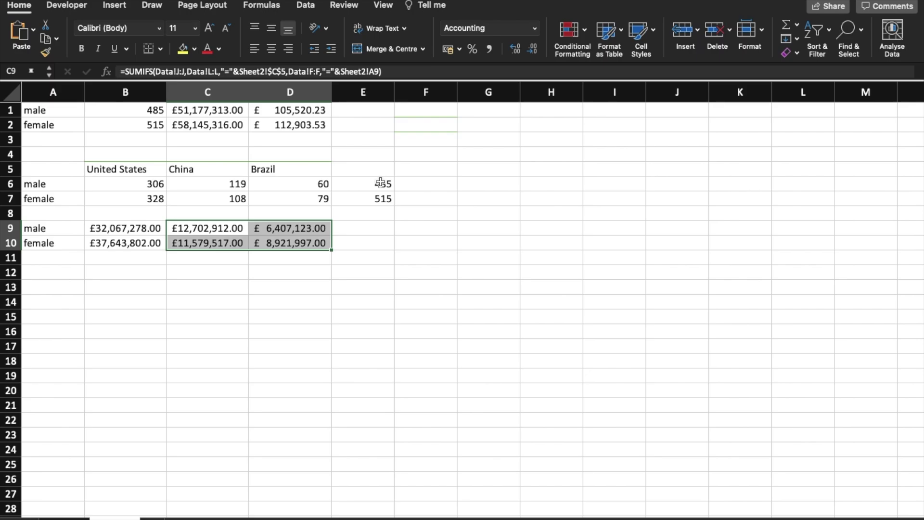
Copy the row total formulas from E6:E7 to E9:E10 and apply the pound Accounting format to them.
drag(381, 183, 382, 195)
key(super+c)
click(371, 229)
key(super+v)
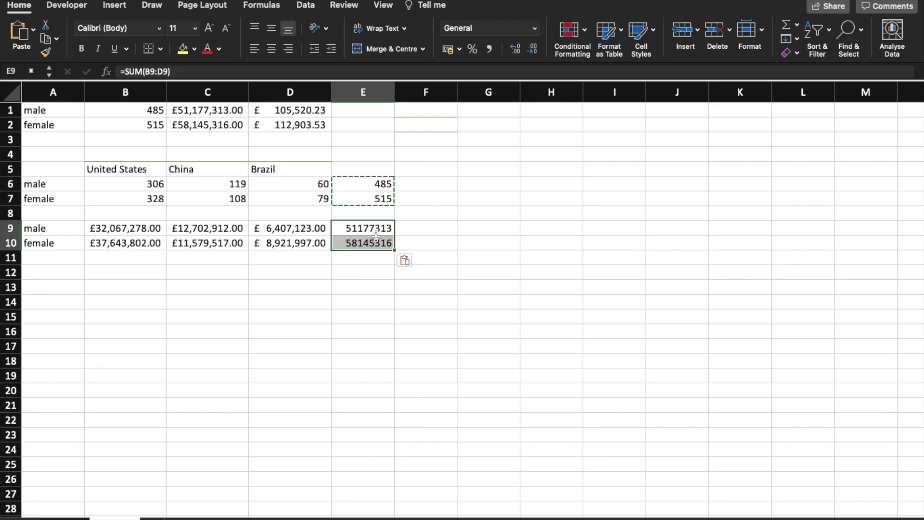
click(448, 48)
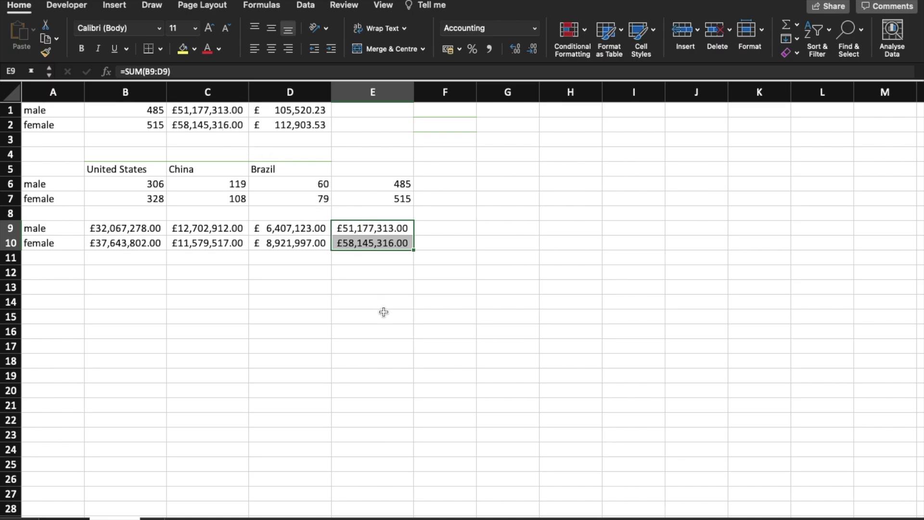
Inspect the completed SUMIFS formula for male salaries in the United States in B9.
click(210, 274)
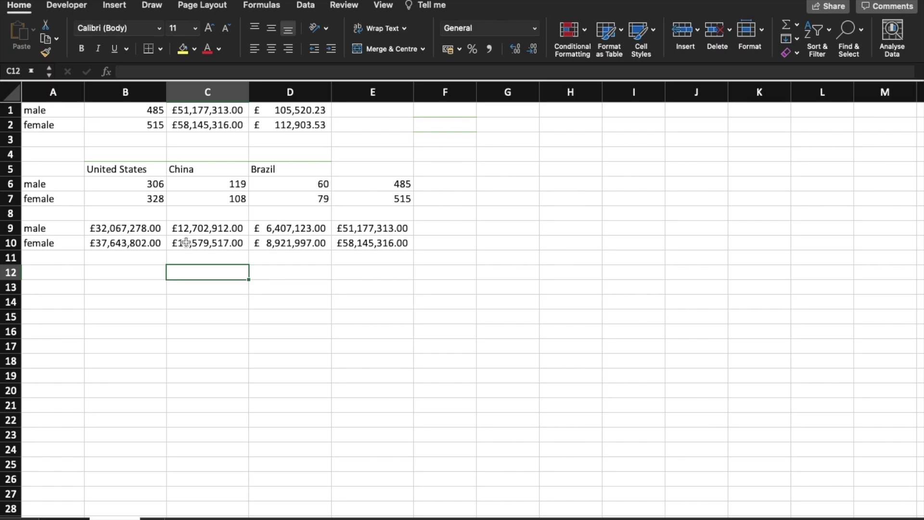
click(147, 229)
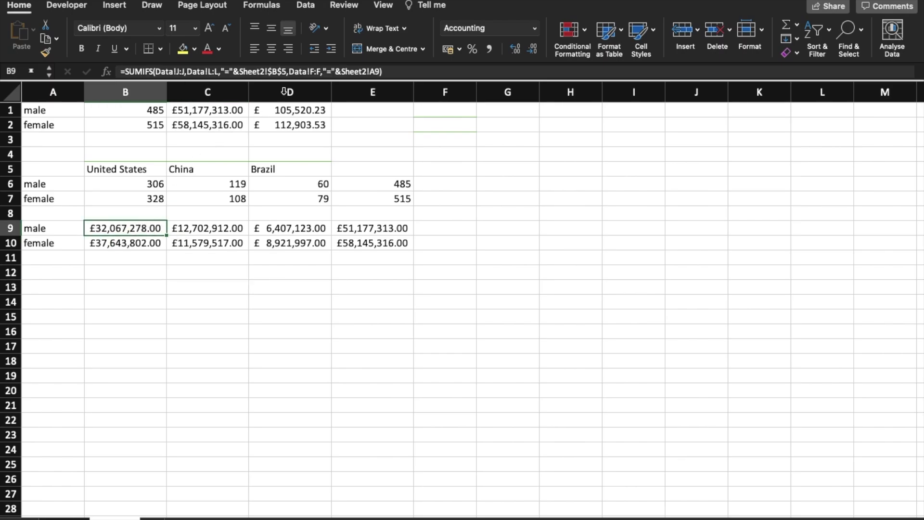